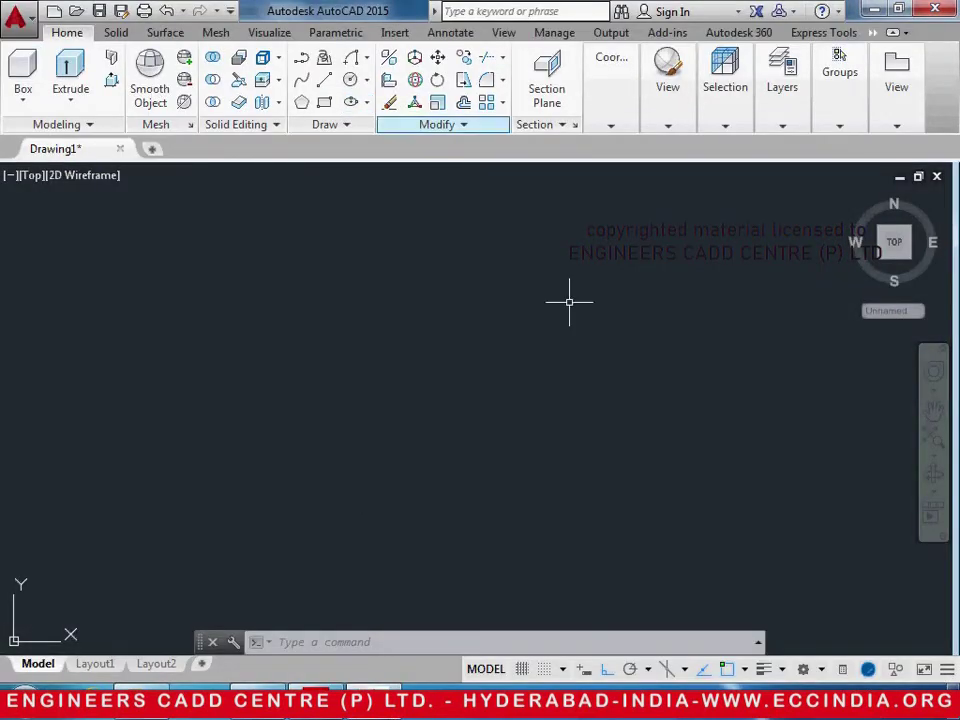
# Choose the 3D Modeling workspace and start a polyline with a 2-unit downward segment, consulting AUTOCAD WORKBOOK.pdf for the dimensions
pyautogui.click(821, 669)
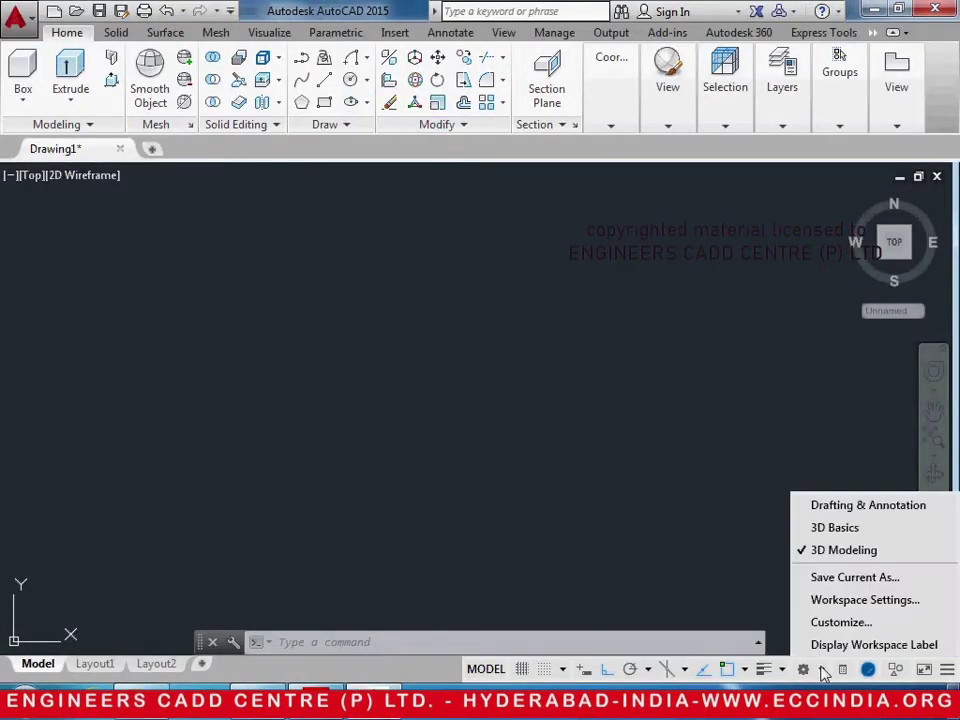
pyautogui.click(838, 552)
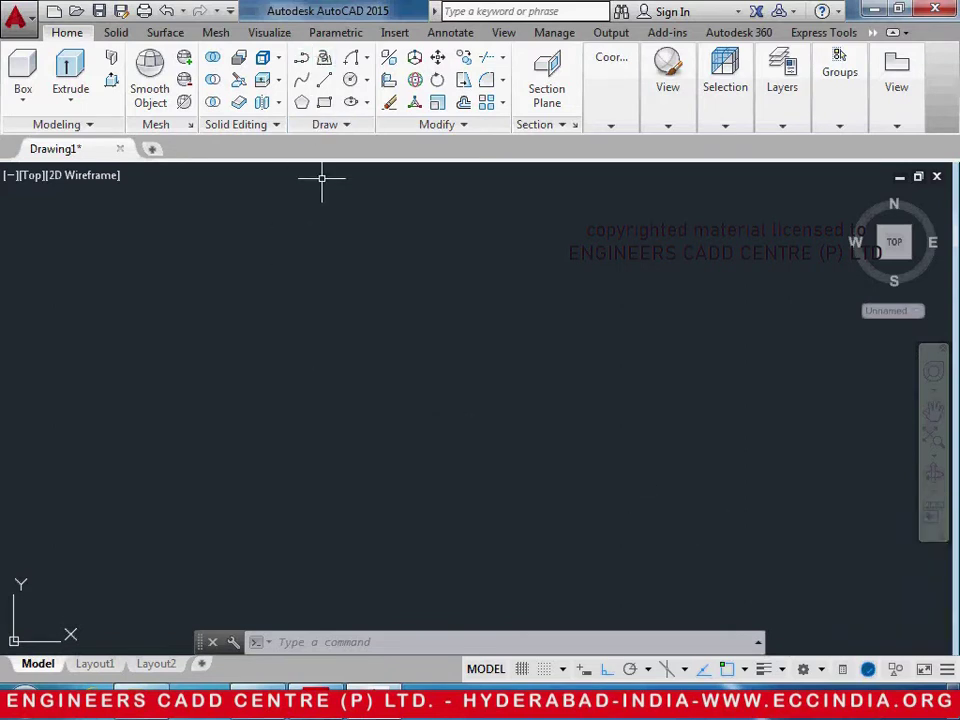
pyautogui.write('pl')
pyautogui.press('Return')
pyautogui.click(266, 275)
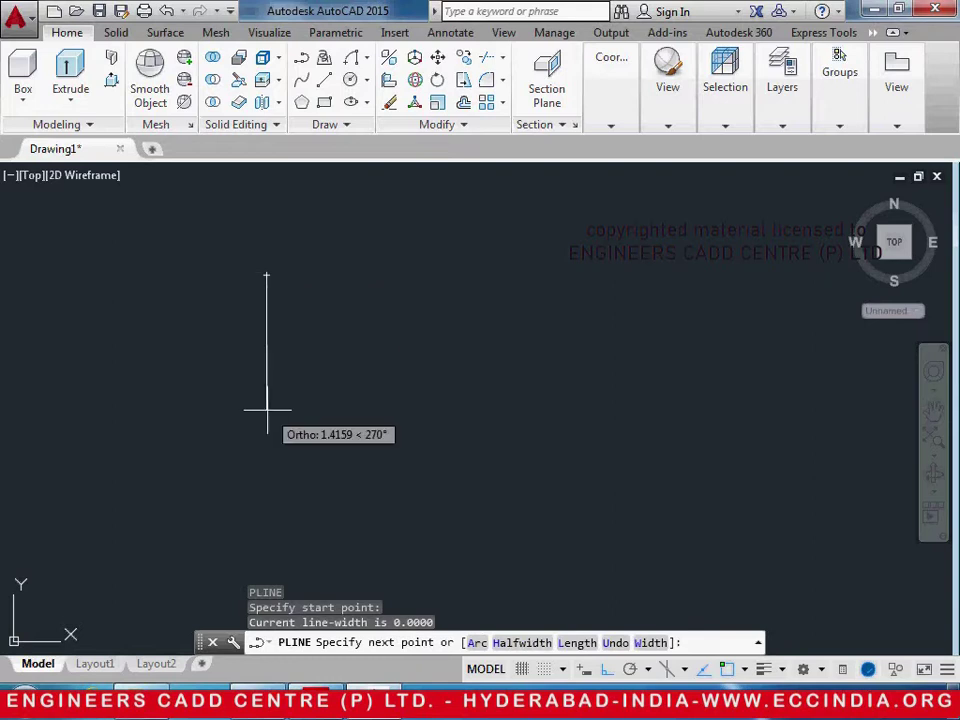
pyautogui.click(315, 698)
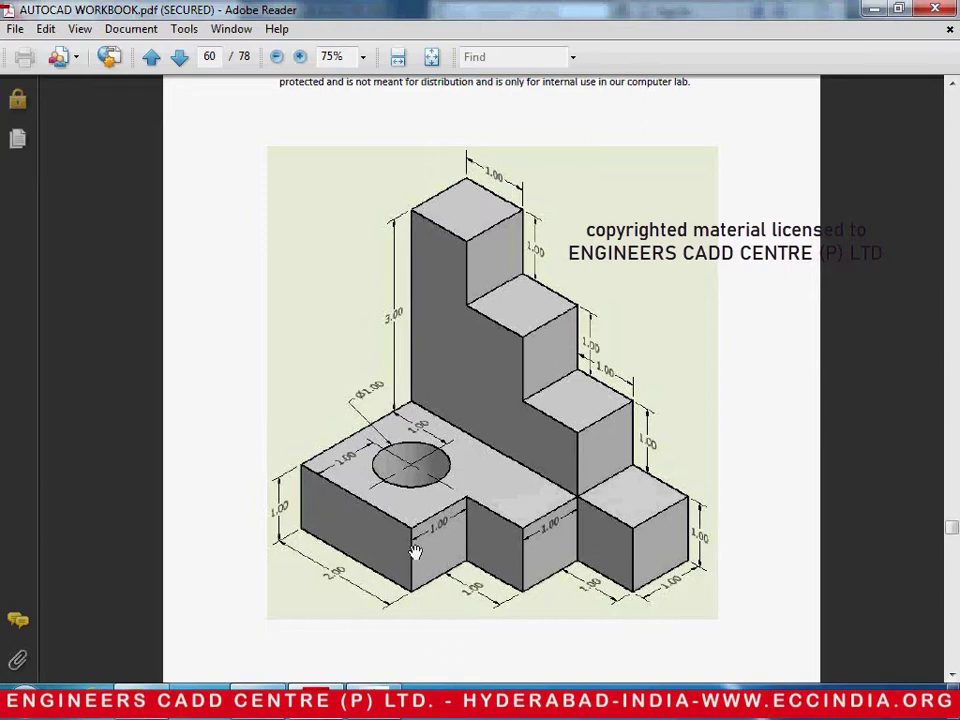
pyautogui.hotkey('alt', 'Tab')
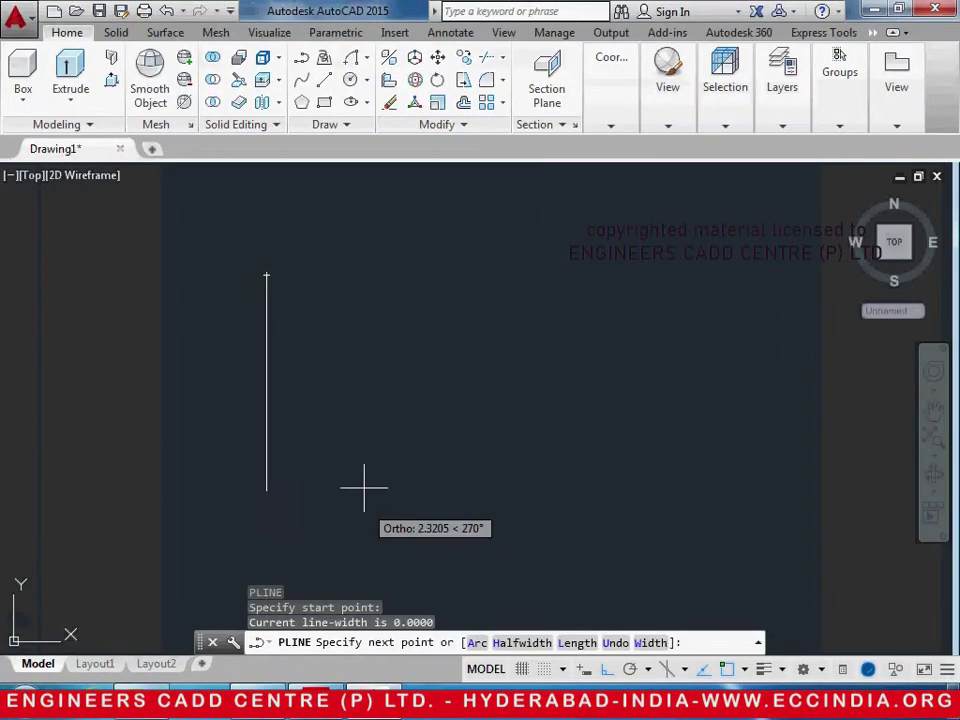
pyautogui.write('2')
pyautogui.press('Return')
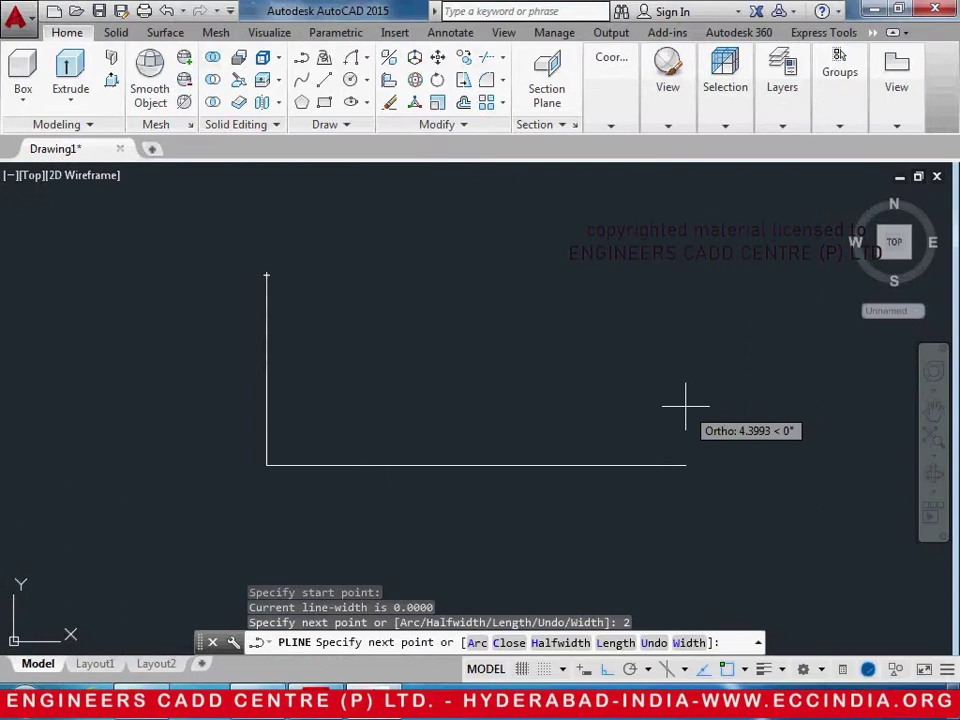
# Continue the polyline 2 units right, 1 up, 1 right and 1 up, and finish it at its start point as an L-shaped outline
pyautogui.write('2')
pyautogui.press('Return')
pyautogui.write('1')
pyautogui.press('Return')
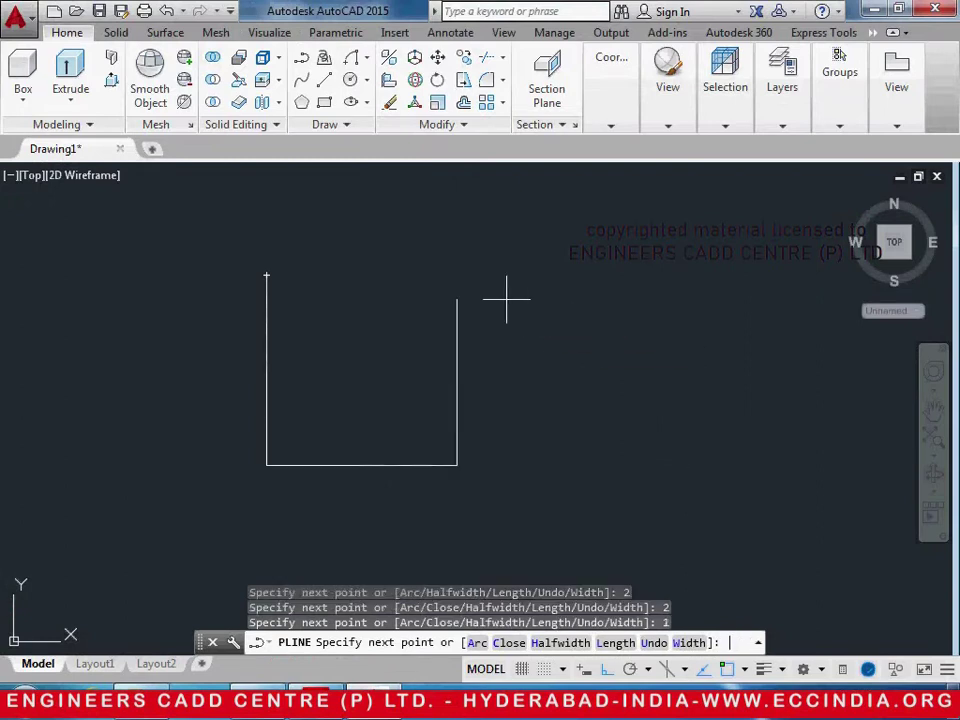
pyautogui.write('1')
pyautogui.press('Return')
pyautogui.write('1')
pyautogui.press('Return')
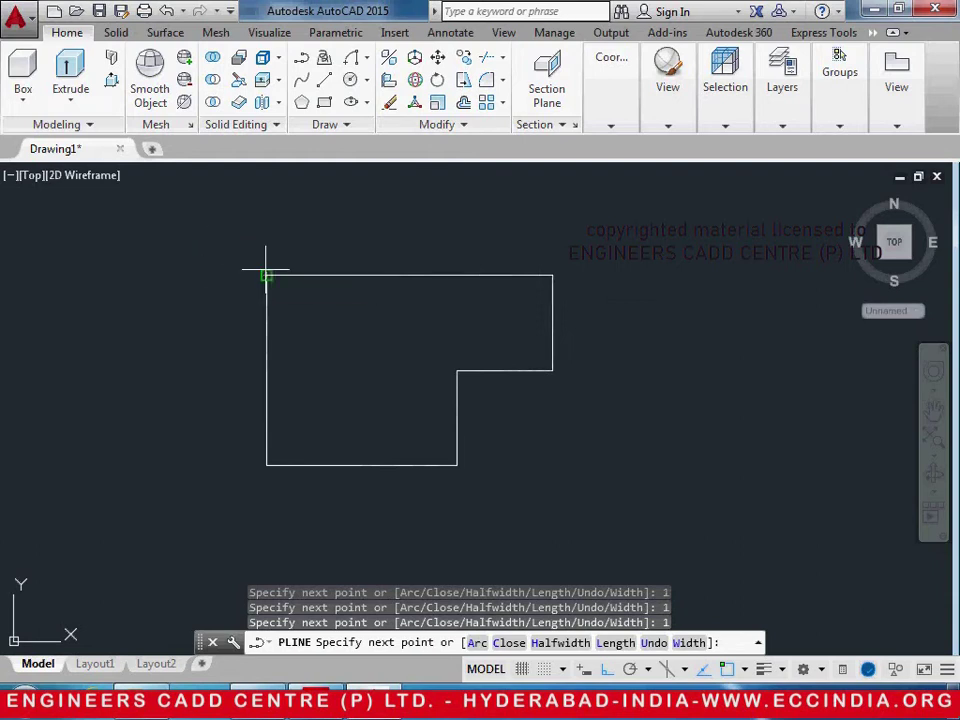
pyautogui.click(266, 270)
pyautogui.press('Return')
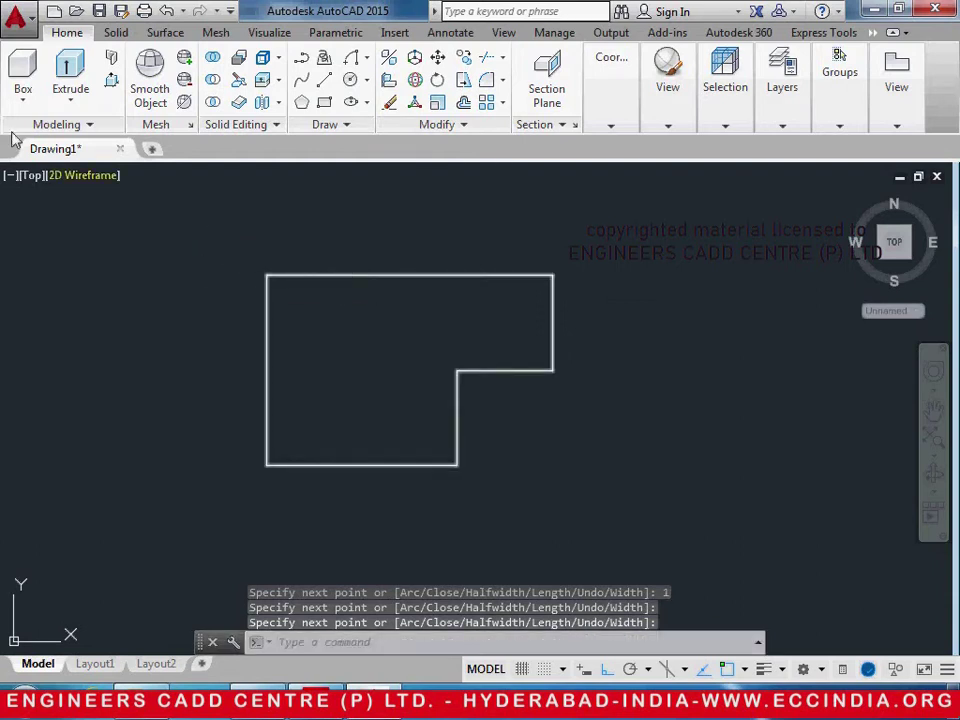
# Switch to the SW Isometric view and extrude the L-shaped outline to a height of 1, checking the workbook drawing
pyautogui.click(31, 175)
pyautogui.click(100, 347)
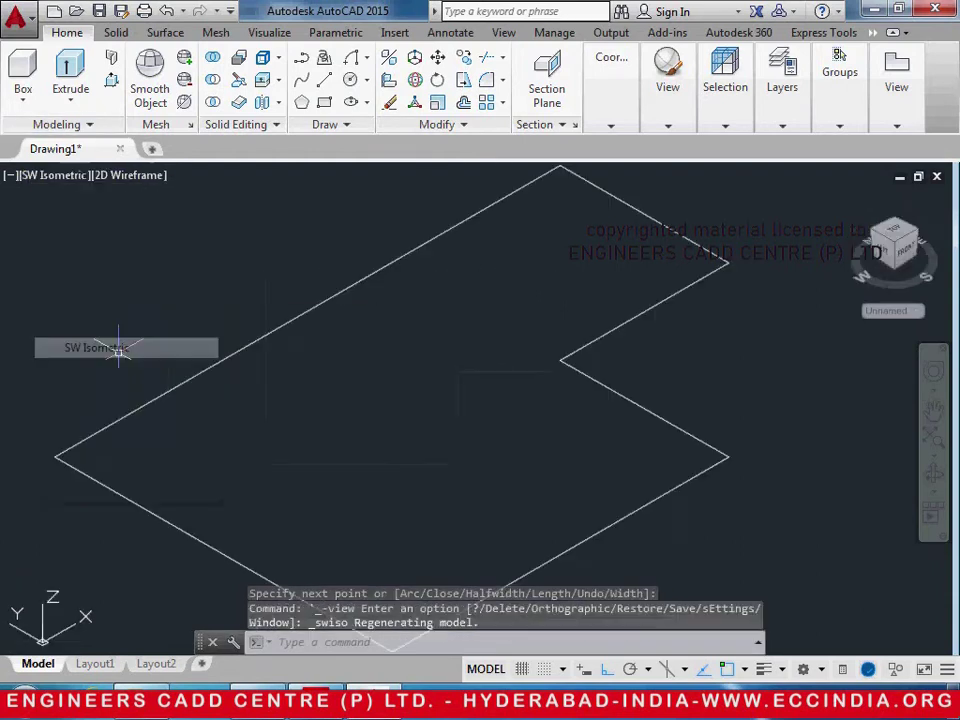
pyautogui.moveTo(315, 442); pyautogui.dragTo(318, 401, button='middle')
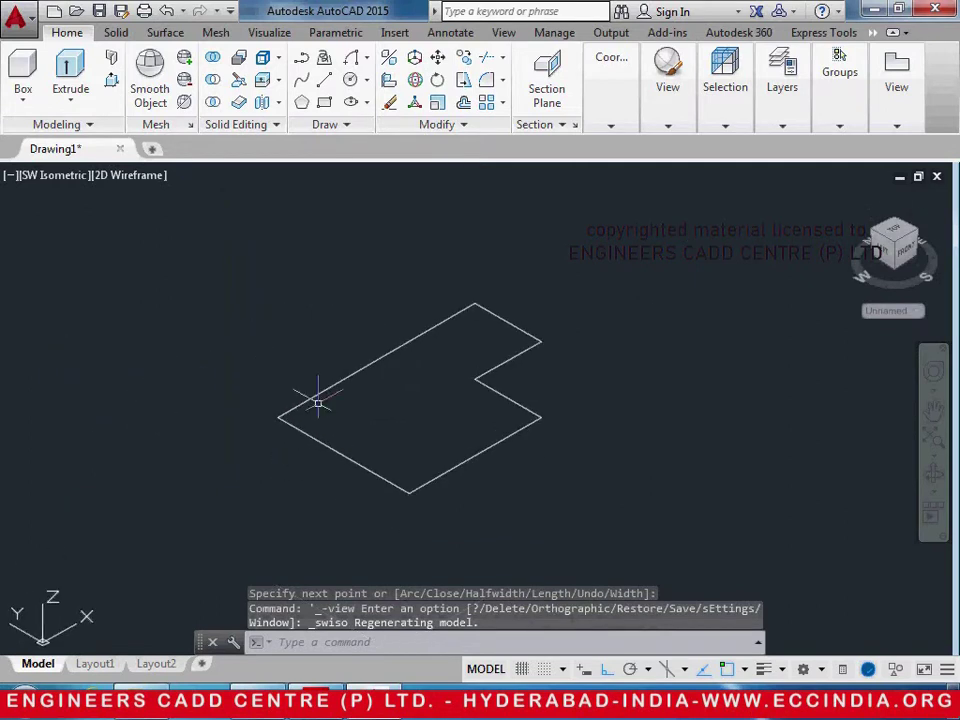
pyautogui.write('ex')
pyautogui.press('Return')
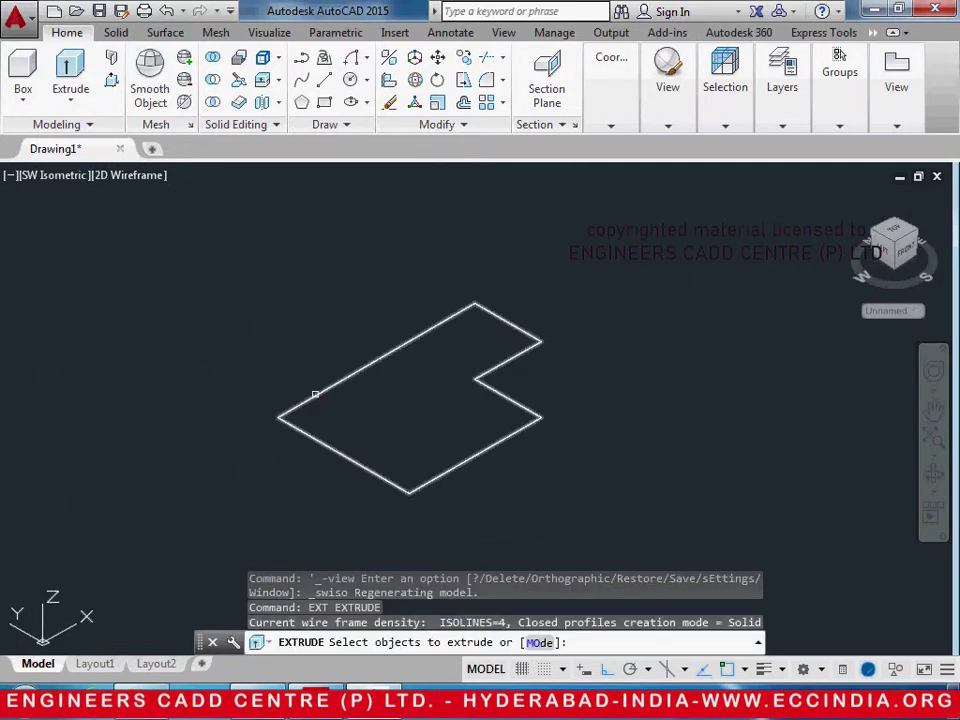
pyautogui.click(314, 396)
pyautogui.press('Return')
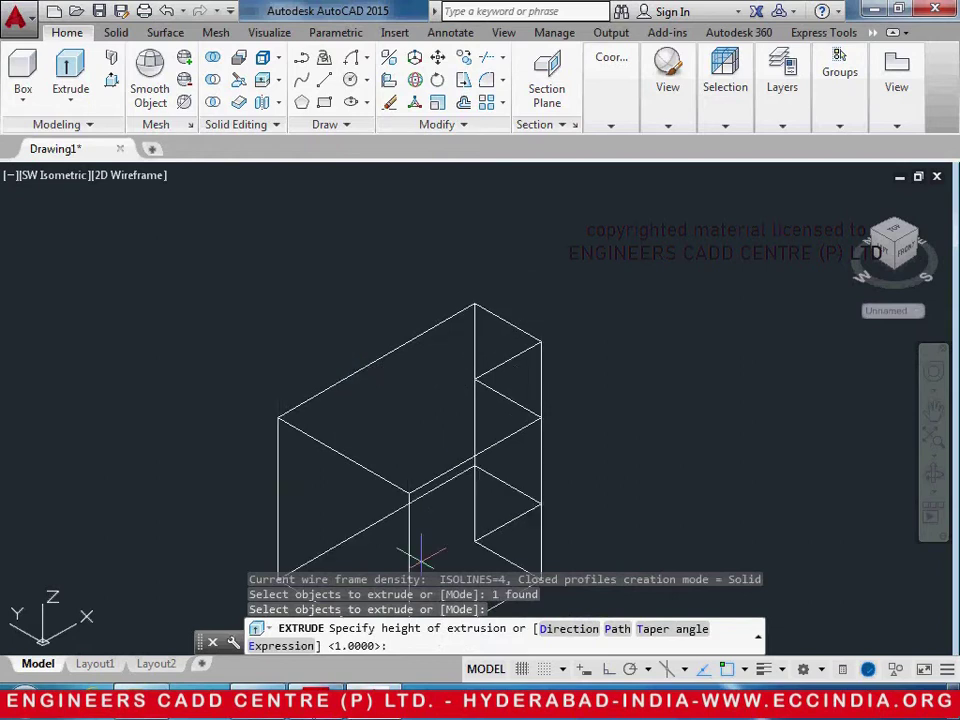
pyautogui.click(315, 698)
pyautogui.hotkey('alt', 'Tab')
pyautogui.write('1')
pyautogui.press('Return')
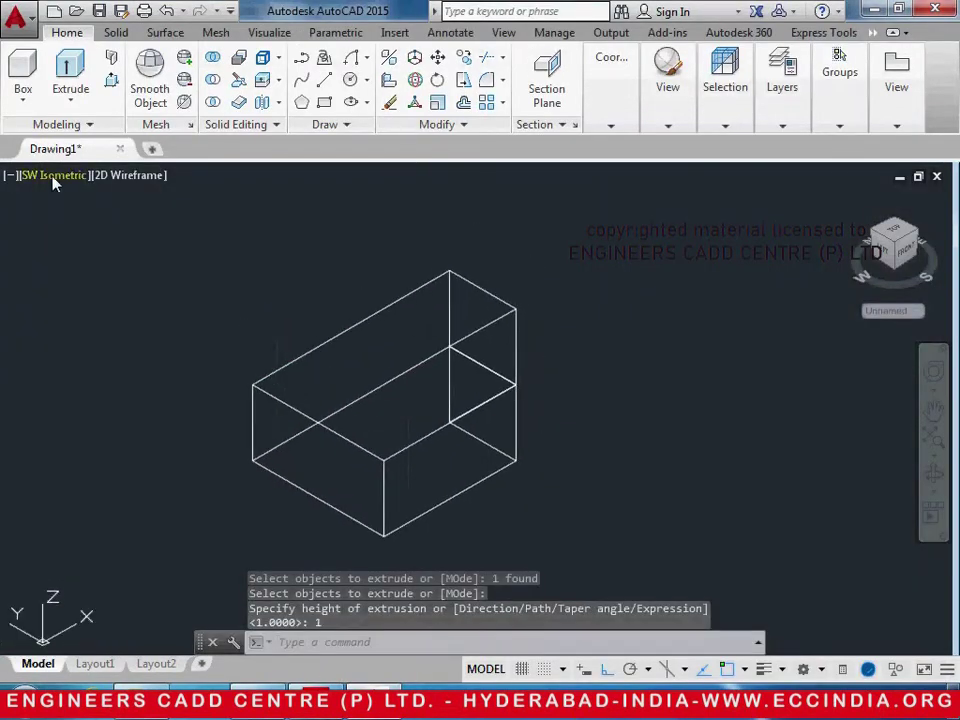
# In the Top view, draw a circle of diameter 1 centred at an offset of @1,1 from the base's lower-left corner
pyautogui.click(42, 175)
pyautogui.click(92, 224)
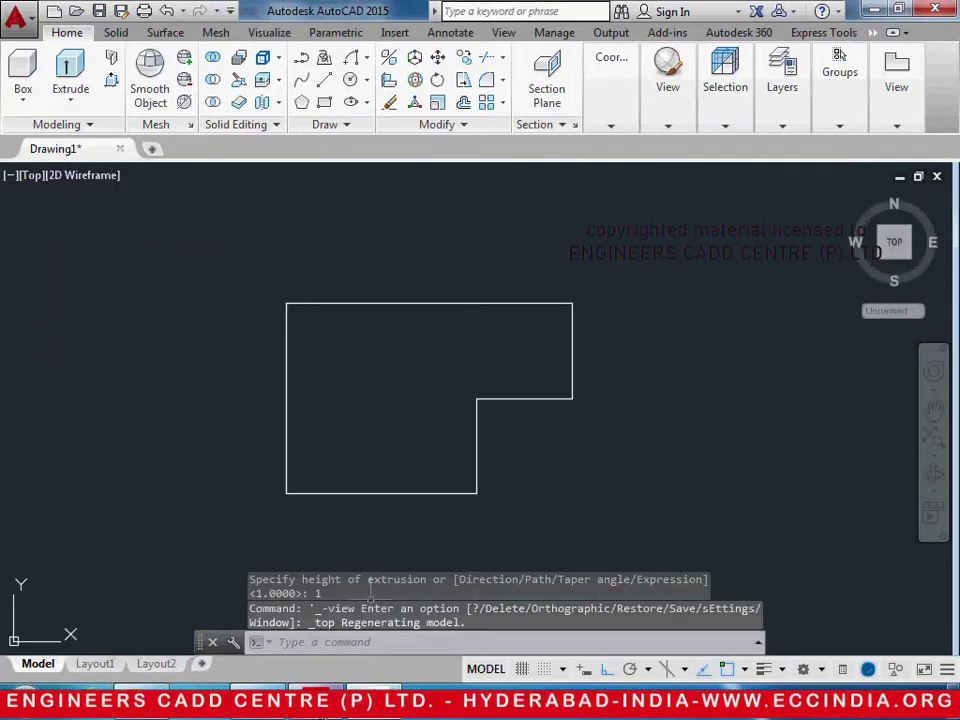
pyautogui.hotkey('alt', 'Tab')
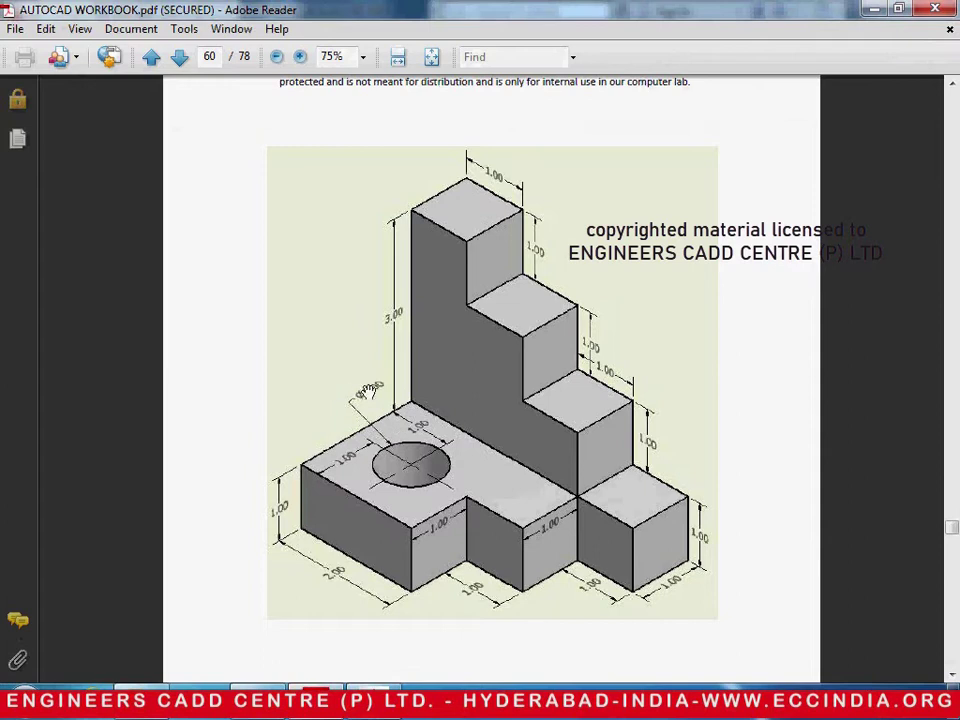
pyautogui.hotkey('alt', 'Tab')
pyautogui.write('c')
pyautogui.press('Return')
pyautogui.write('from')
pyautogui.press('Return')
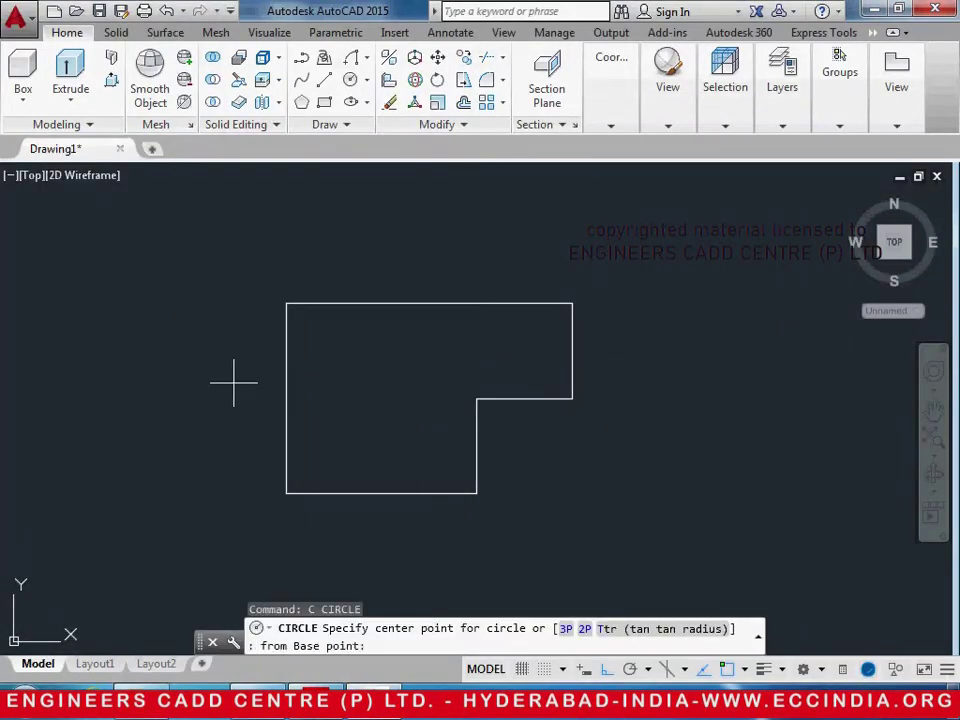
pyautogui.click(286, 493)
pyautogui.write('@1,1')
pyautogui.press('Return')
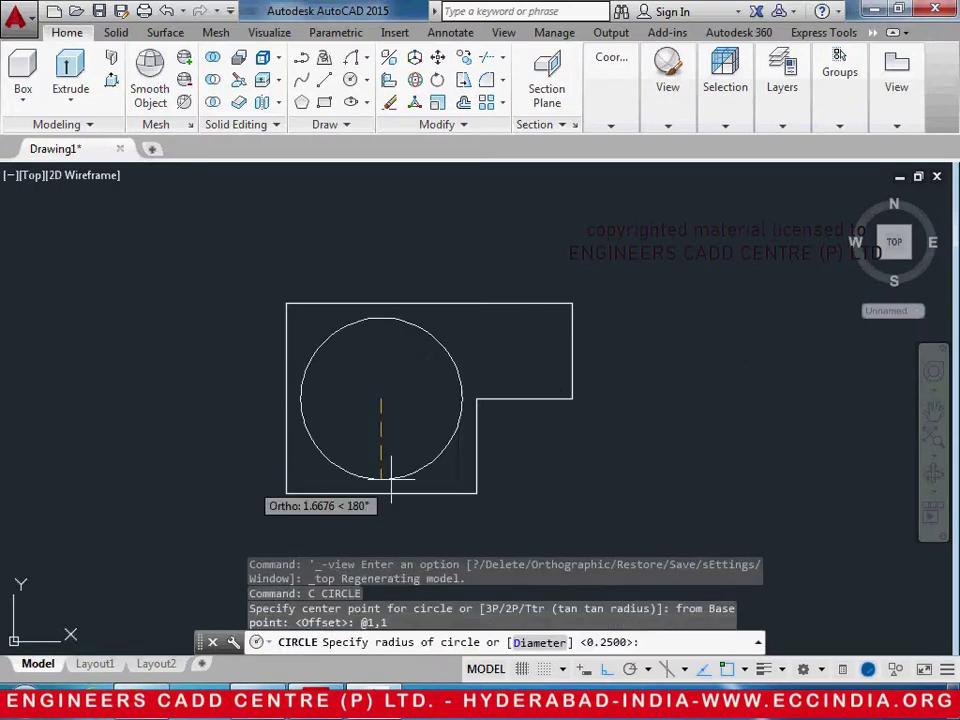
pyautogui.write('d')
pyautogui.press('Return')
pyautogui.write('1')
pyautogui.press('Return')
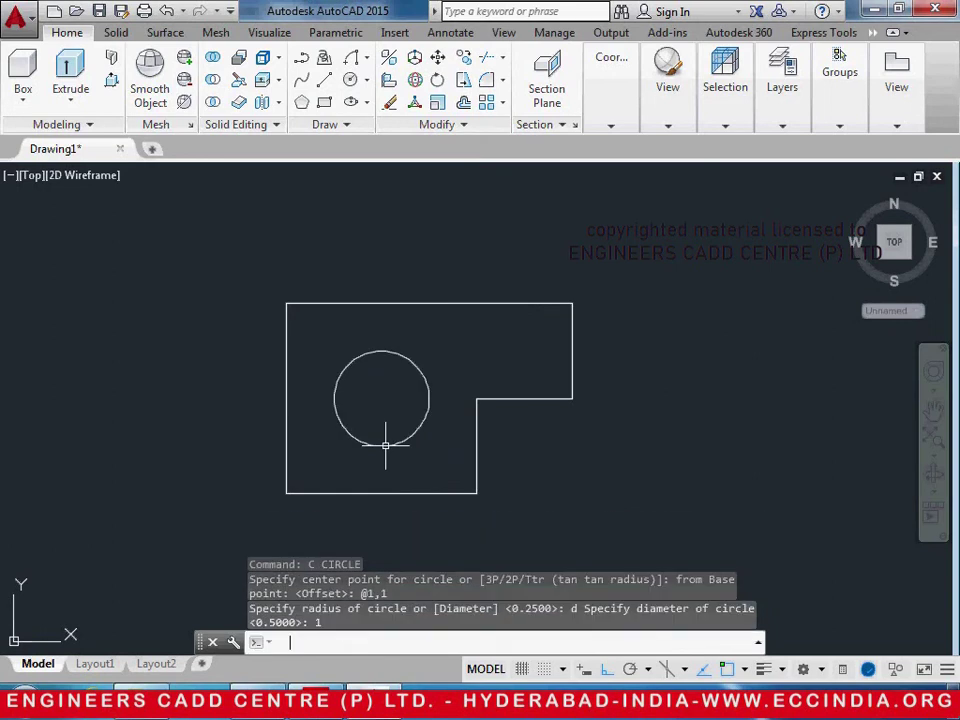
# Return to the SW Isometric view and extrude the circle to a height of 1 as a solid
pyautogui.click(31, 175)
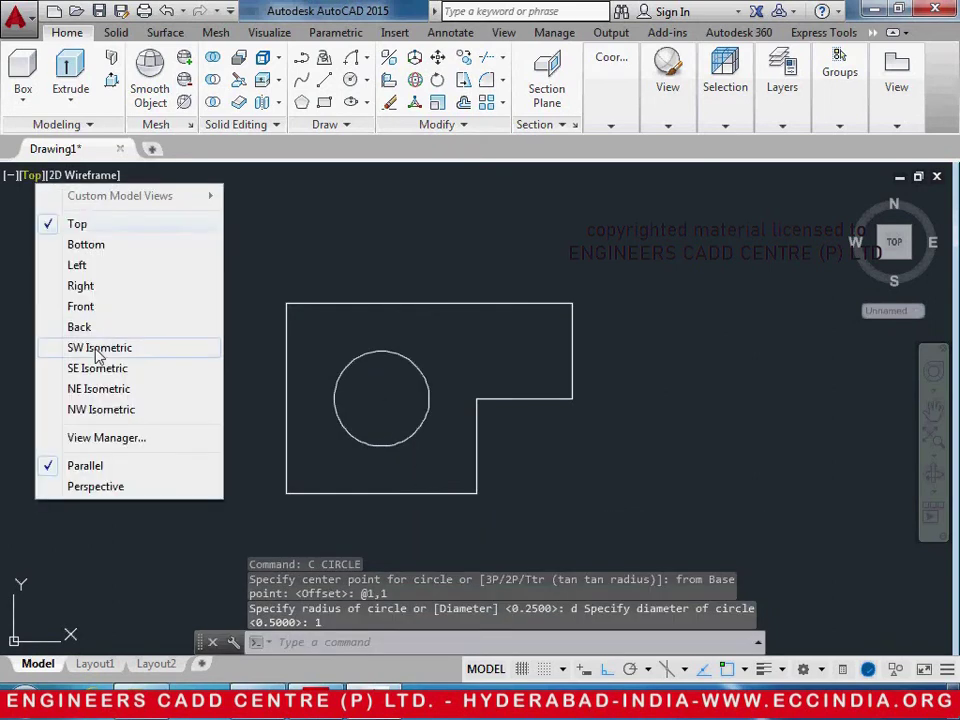
pyautogui.click(99, 349)
pyautogui.click(70, 72)
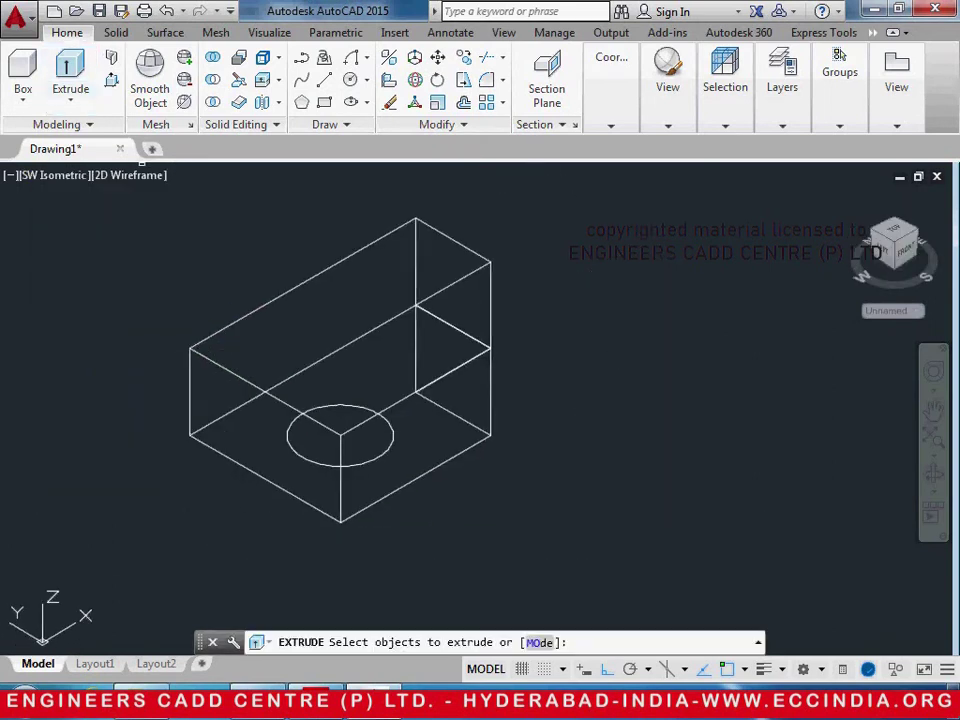
pyautogui.click(346, 407)
pyautogui.press('Return')
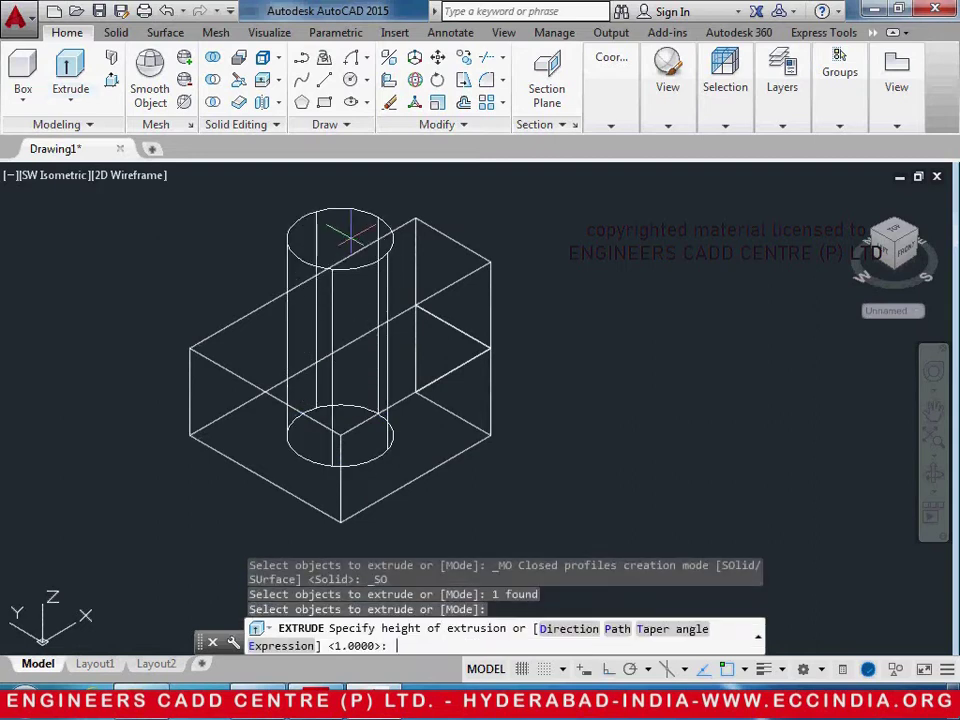
pyautogui.write('1')
pyautogui.press('Return')
# Apply the Realistic visual style and subtract the cylinder from the L-shaped base to cut the through hole
pyautogui.click(146, 180)
pyautogui.click(165, 287)
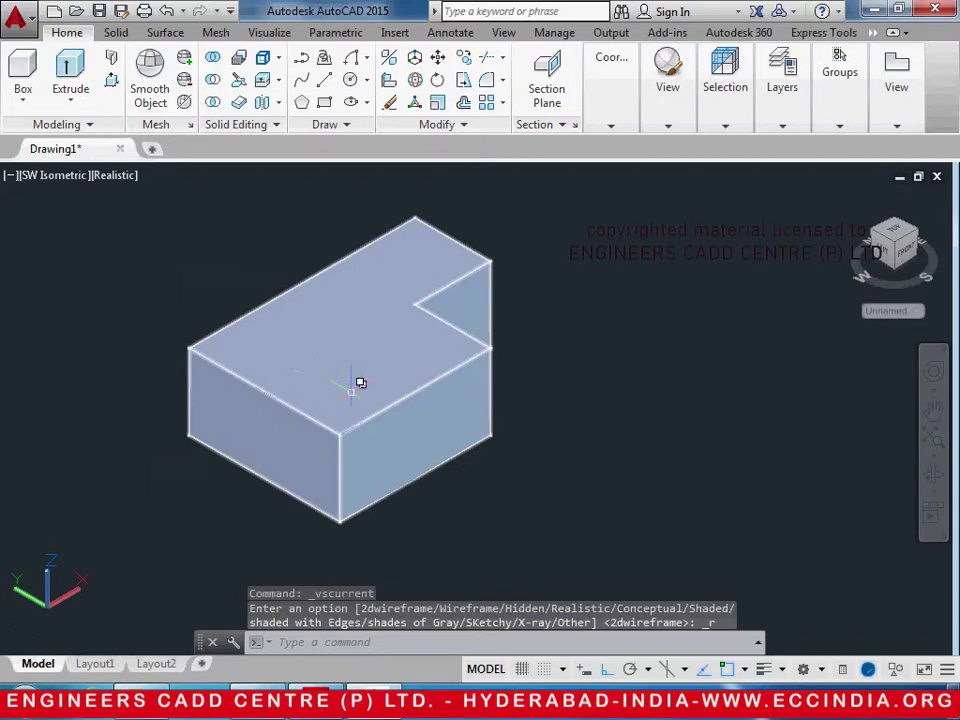
pyautogui.write('s')
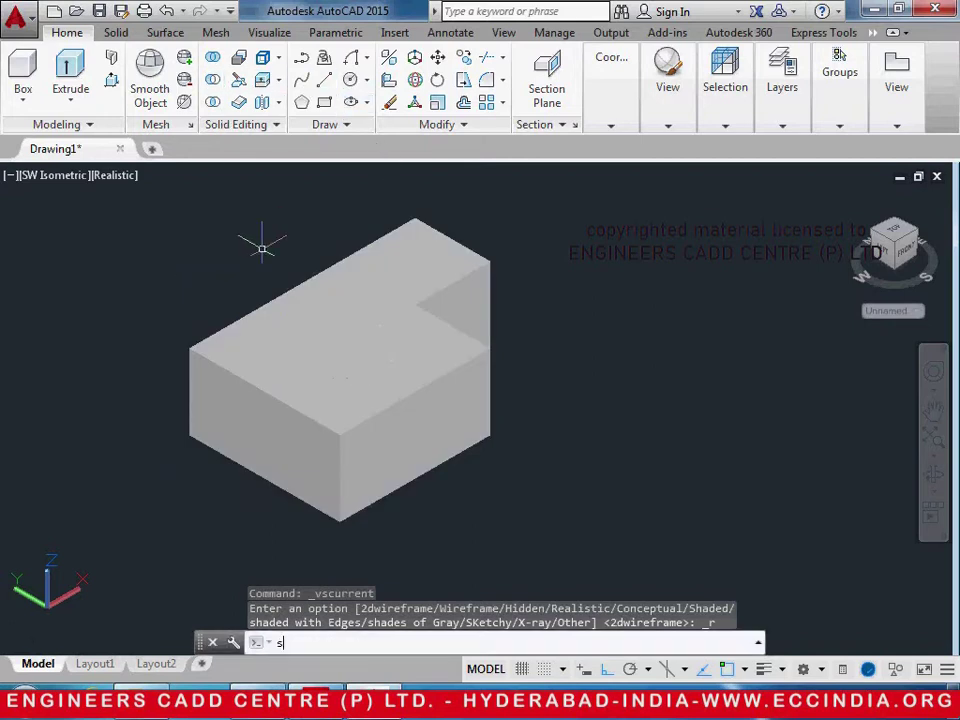
pyautogui.write('u')
pyautogui.press('Return')
pyautogui.click(240, 335)
pyautogui.press('Return')
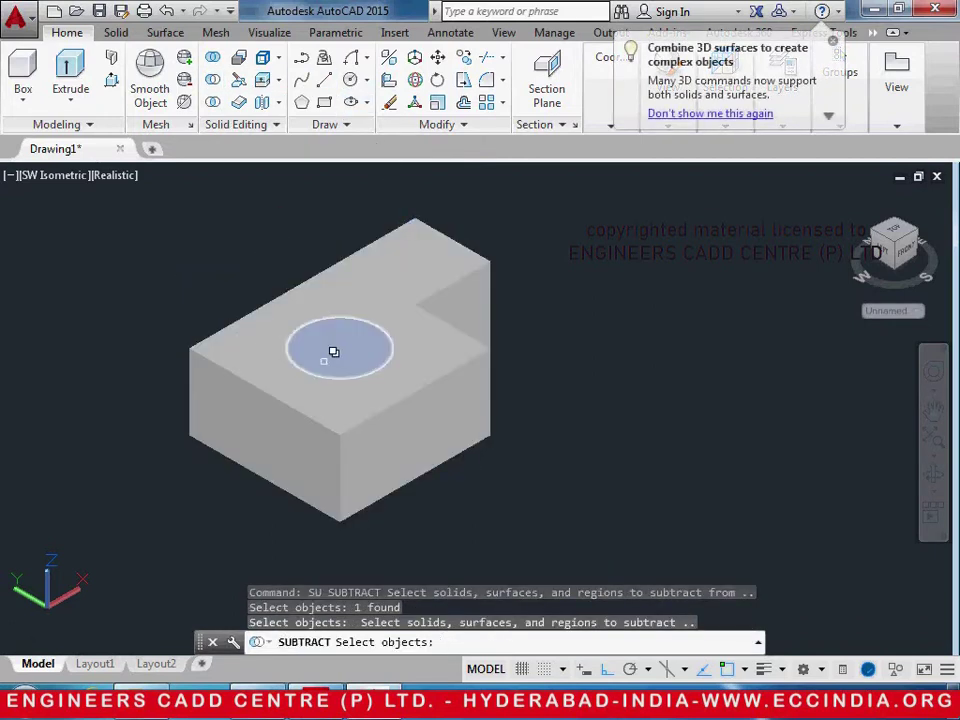
pyautogui.click(334, 371)
pyautogui.click(435, 435)
pyautogui.press('Return')
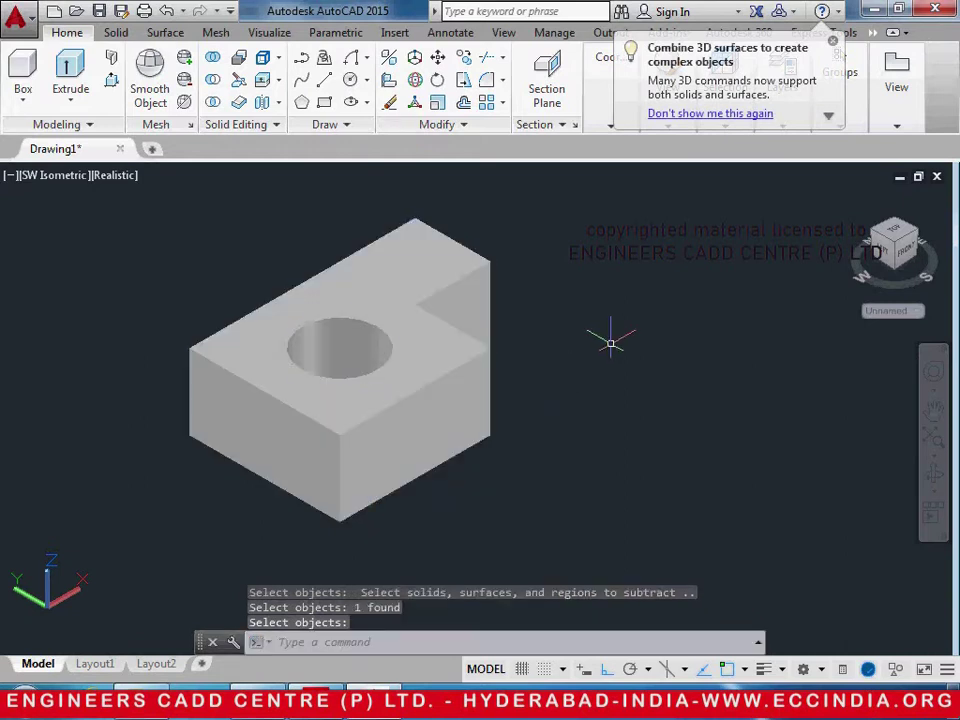
# Orbit around the drilled base to inspect it and compare it with the workbook drawing in Adobe Reader
pyautogui.click(934, 475)
pyautogui.moveTo(516, 389); pyautogui.dragTo(486, 366)
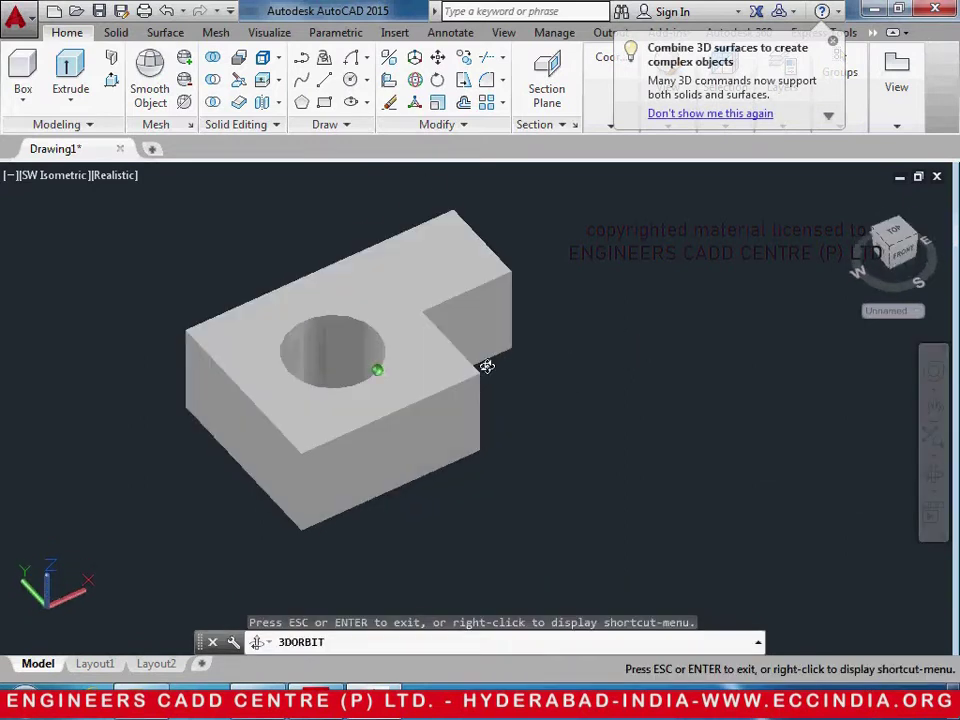
pyautogui.press('Escape')
pyautogui.write('`')
pyautogui.click(316, 698)
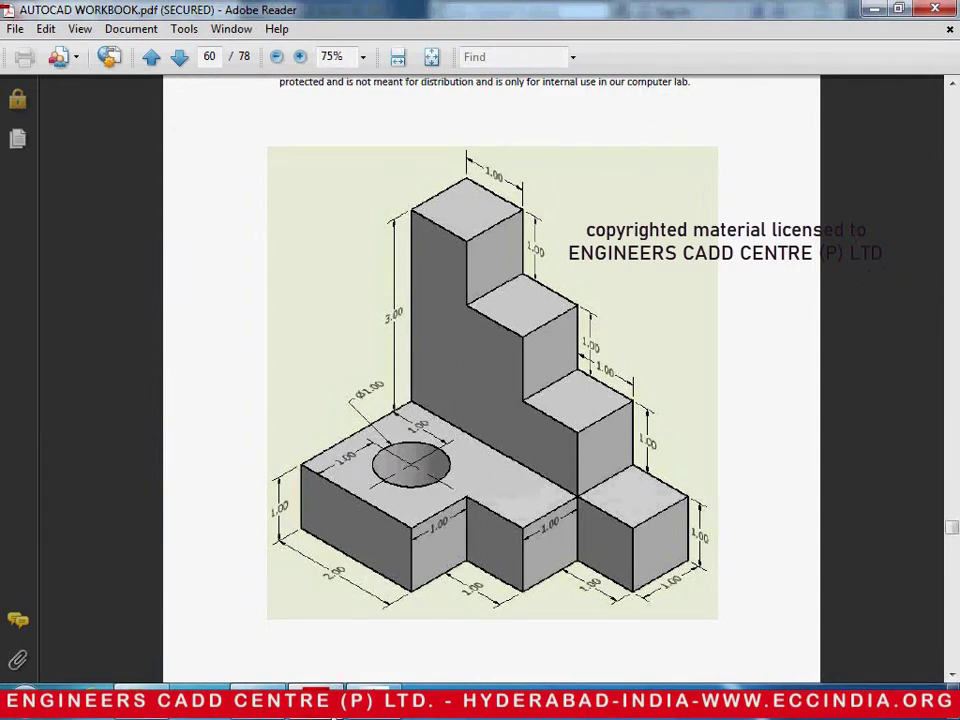
pyautogui.hotkey('alt', 'Tab')
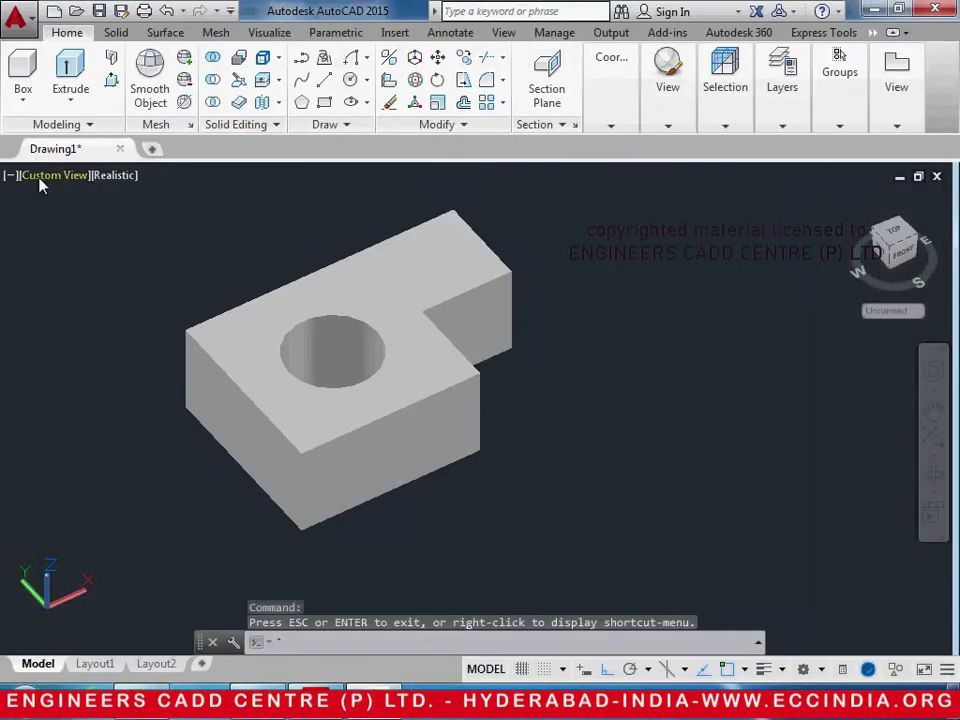
# Set the Top and then the Front view with the 2D Wireframe visual style, and check the stepped wall's dimensions in the workbook
pyautogui.click(42, 177)
pyautogui.click(70, 222)
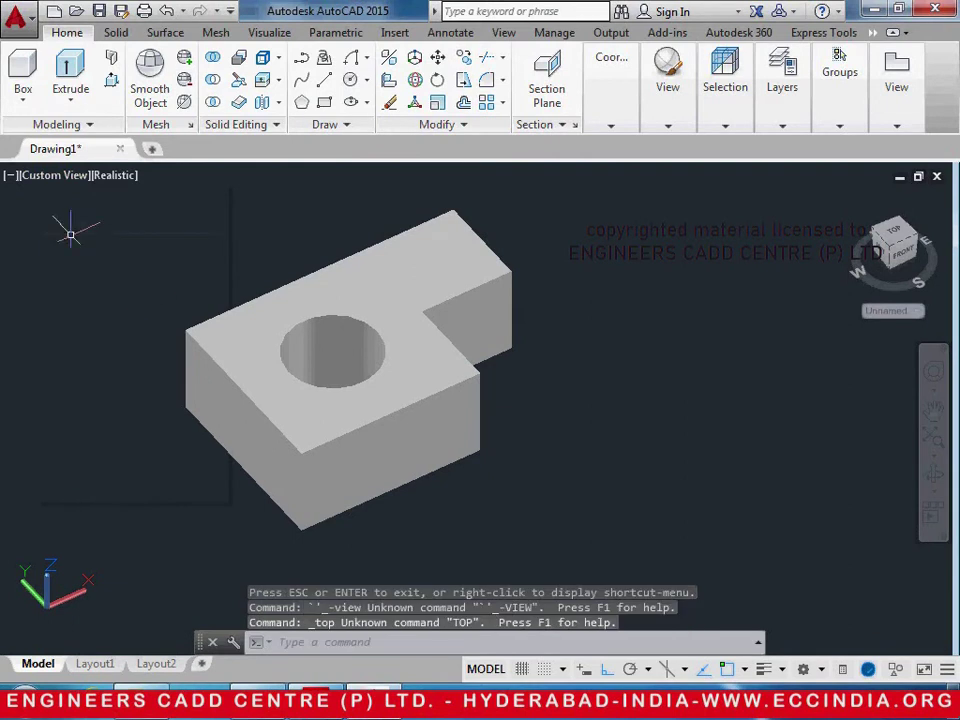
pyautogui.click(44, 178)
pyautogui.click(75, 222)
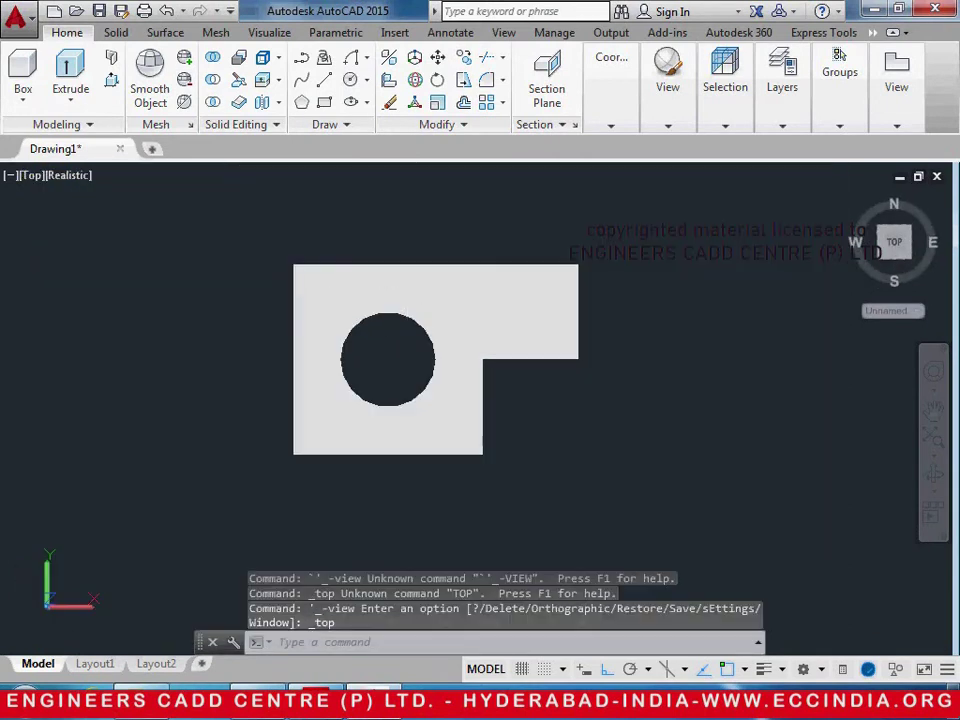
pyautogui.click(31, 177)
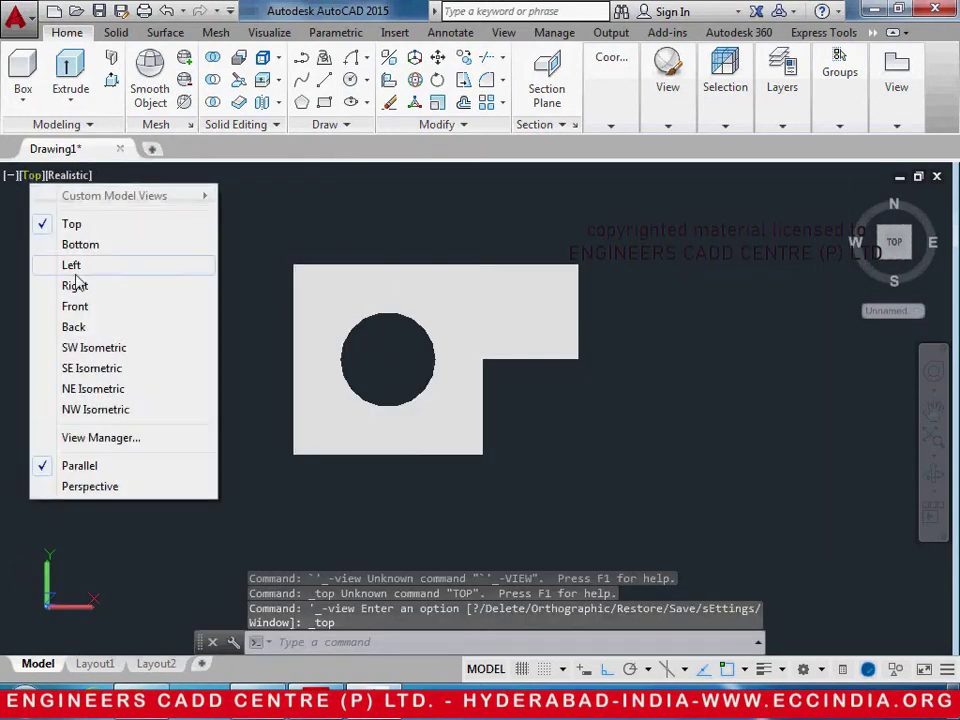
pyautogui.click(78, 307)
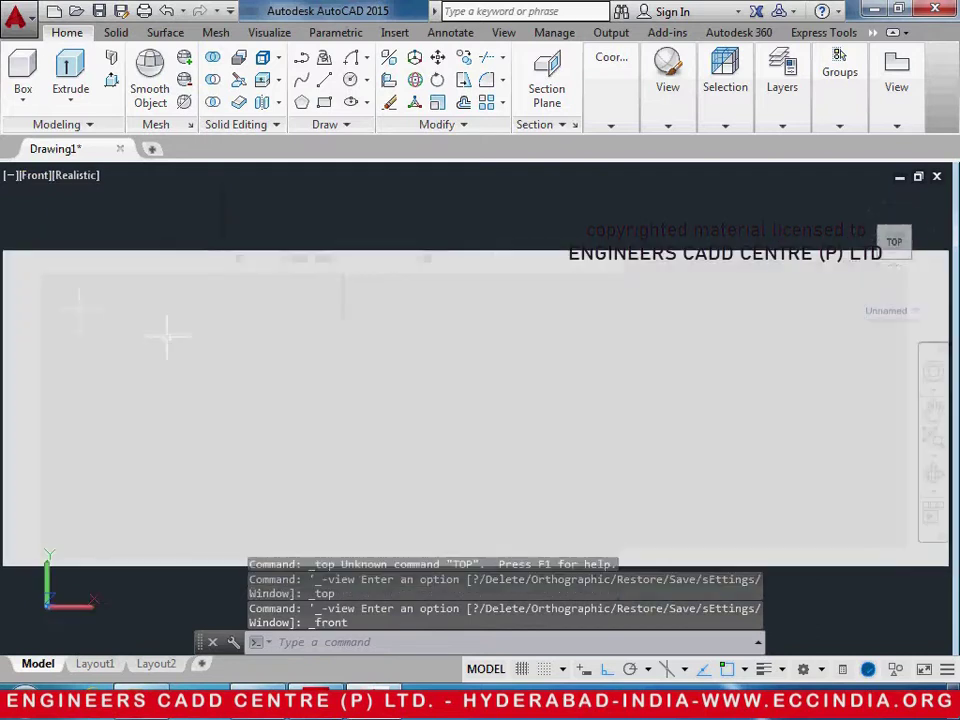
pyautogui.click(75, 175)
pyautogui.click(130, 222)
pyautogui.moveTo(252, 320)
pyautogui.mouseDown(button='middle')
pyautogui.moveTo(319, 353)
pyautogui.moveTo(309, 422)
pyautogui.mouseUp(button='middle')
pyautogui.moveTo(372, 548); pyautogui.dragTo(382, 521, button='middle')
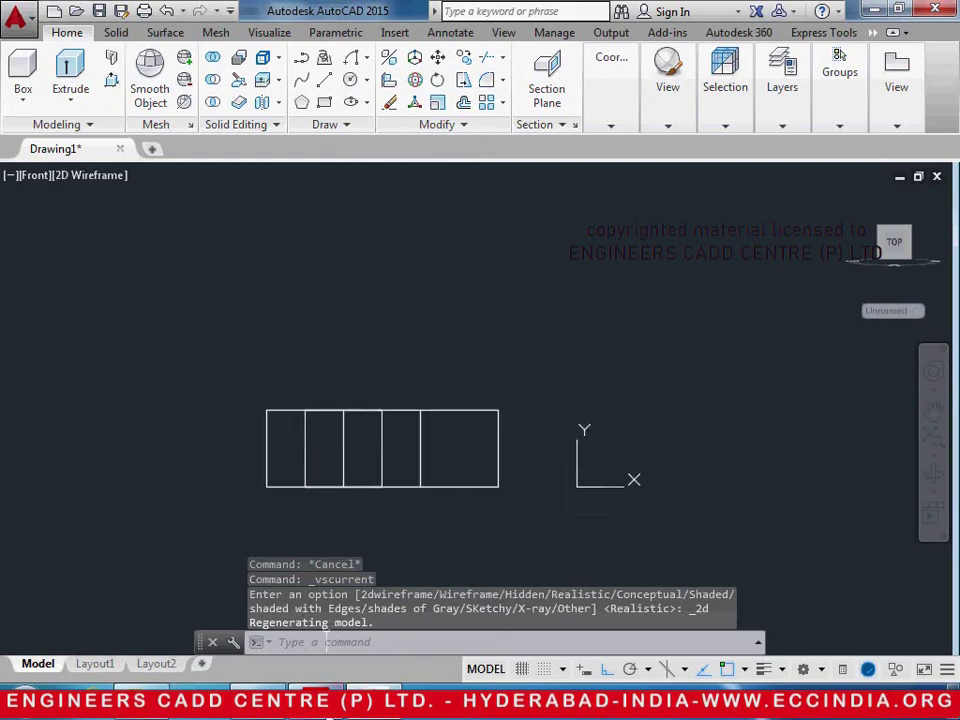
pyautogui.click(315, 703)
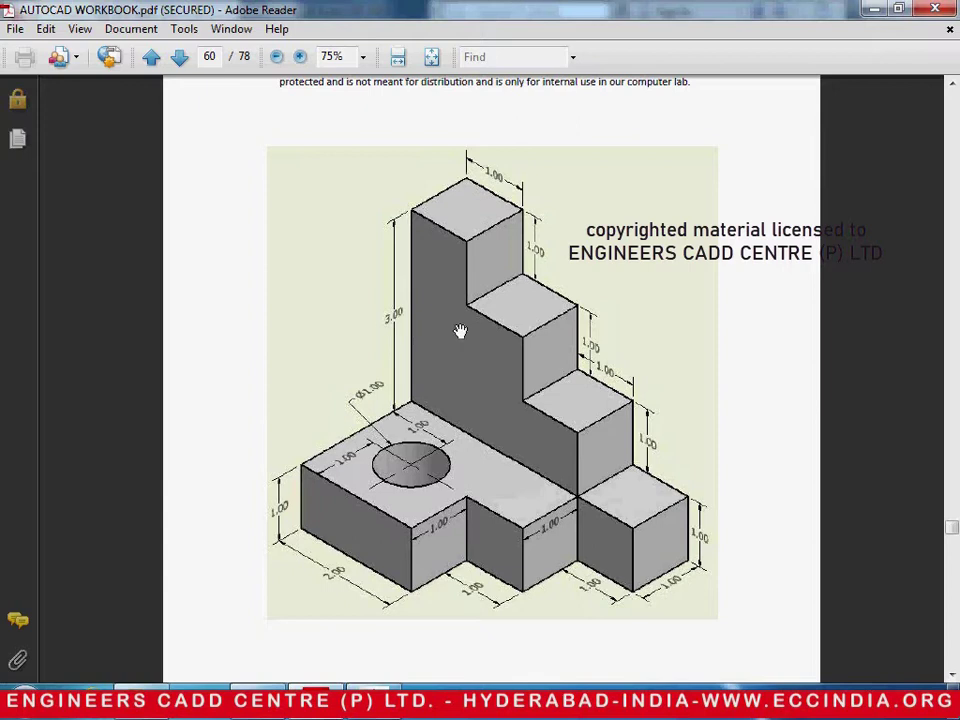
# Return to AutoCAD and start the wall's polyline at the base's lower-left corner with a horizontal bottom edge 4 units long
pyautogui.click(368, 705)
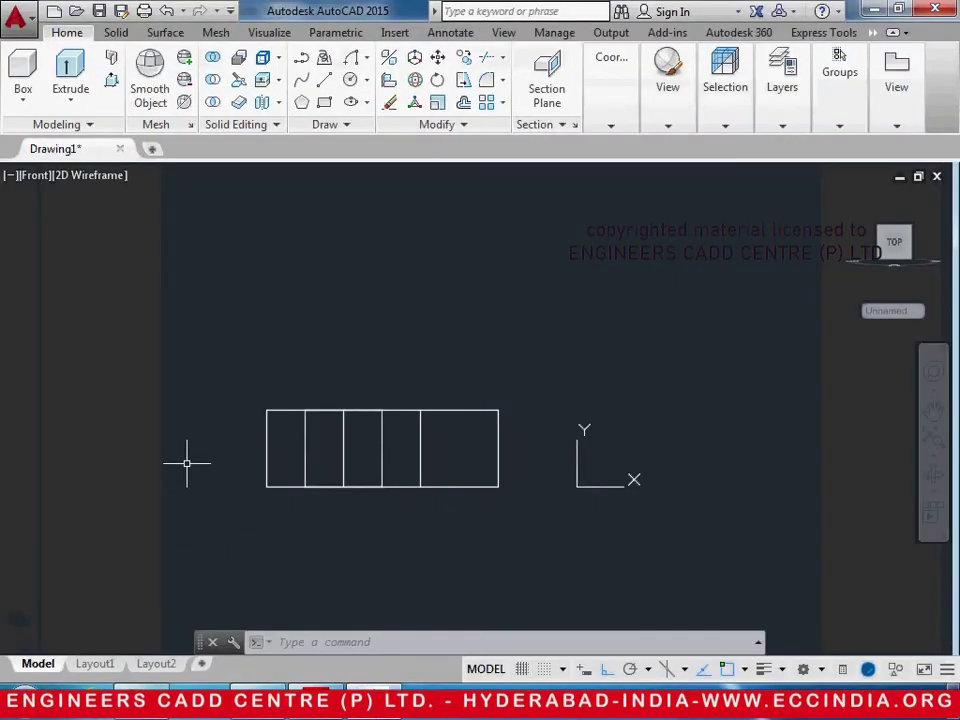
pyautogui.write('pl')
pyautogui.press('Return')
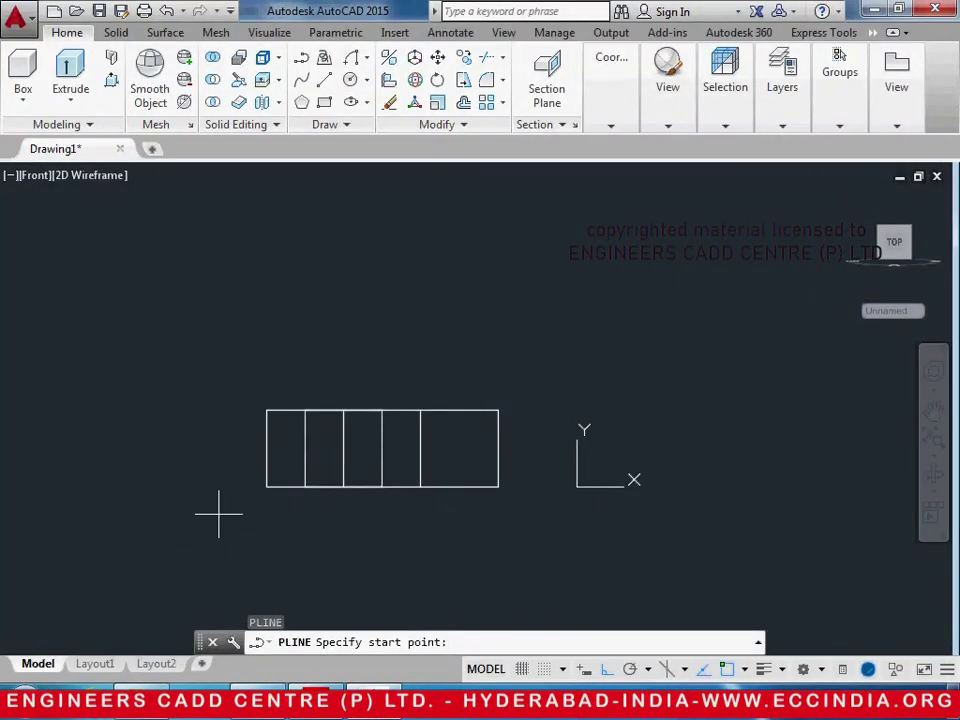
pyautogui.click(267, 487)
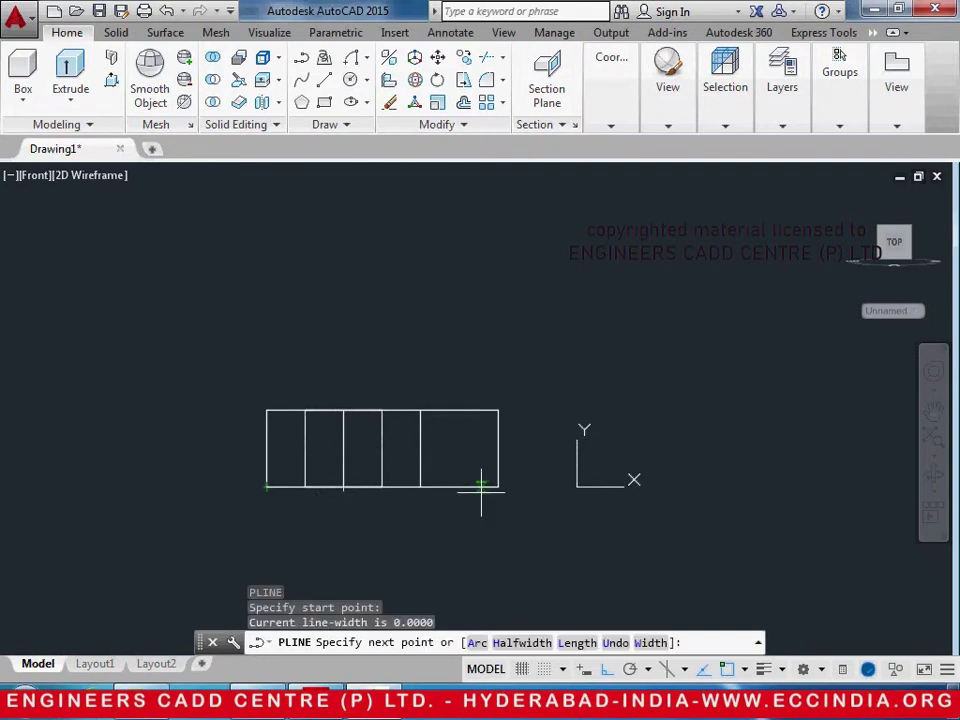
pyautogui.write('4')
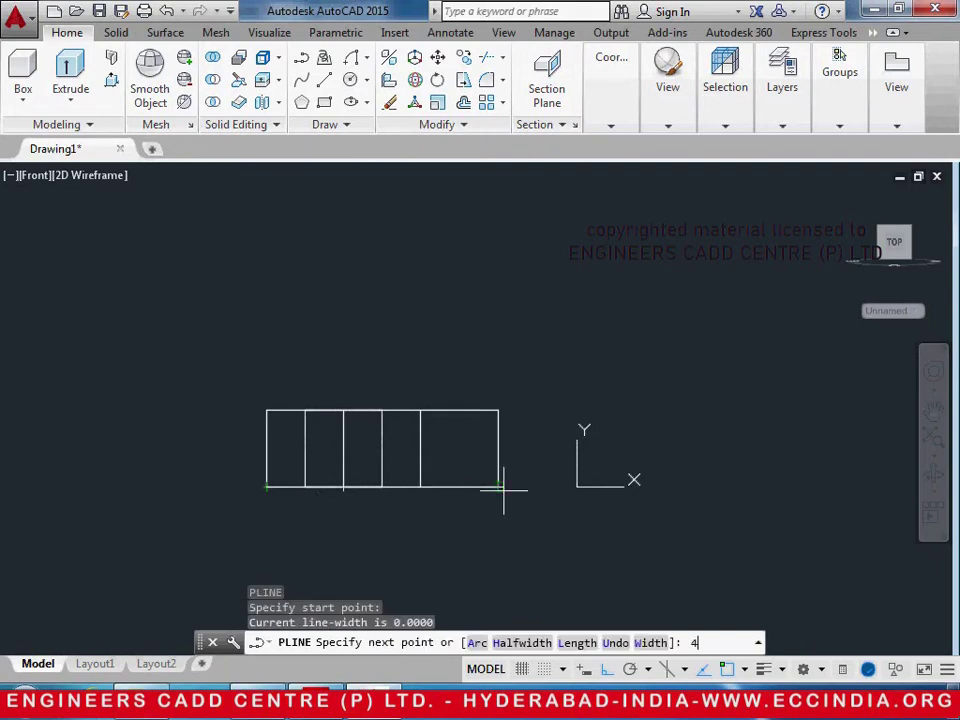
pyautogui.press('Return')
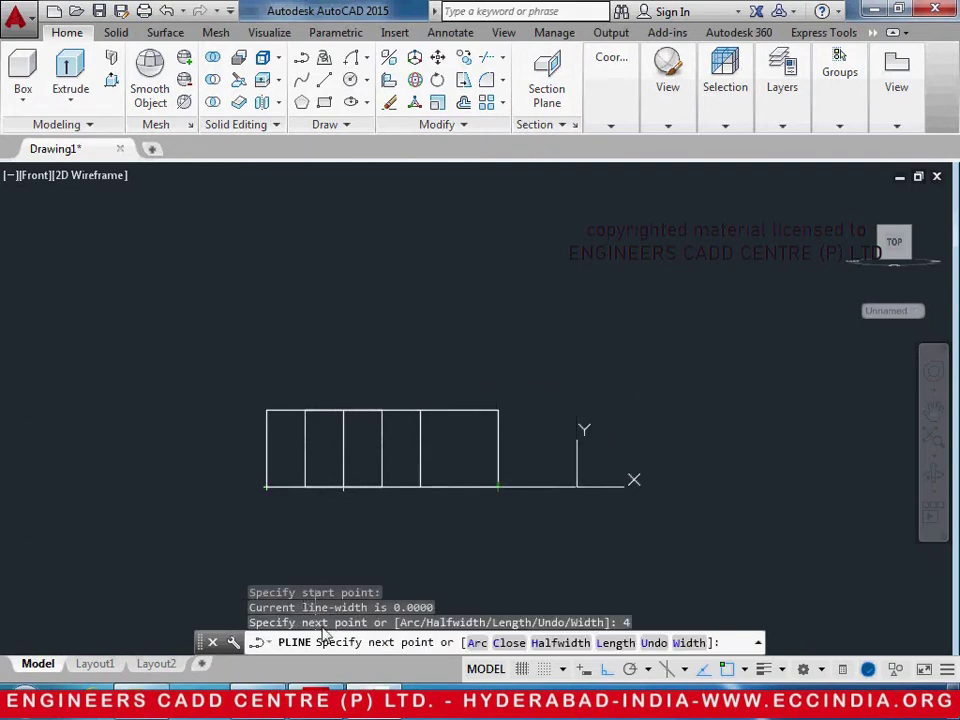
# Check the step dimensions in the workbook and continue the polyline with two steps, each 1 unit up and 1 unit left
pyautogui.click(316, 700)
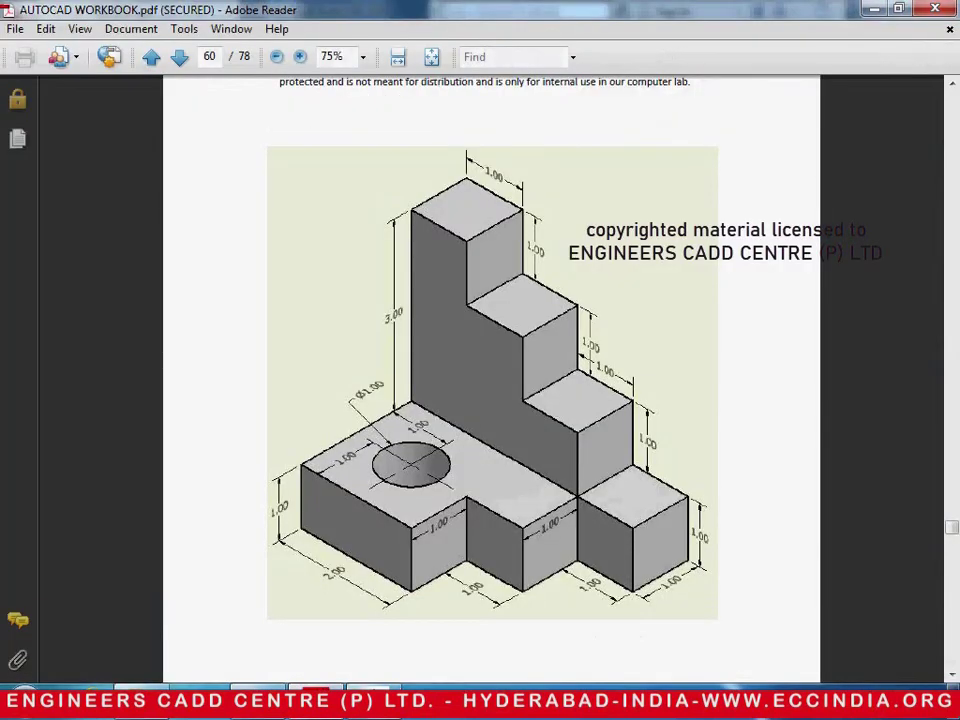
pyautogui.hotkey('alt', 'Tab')
pyautogui.write('1')
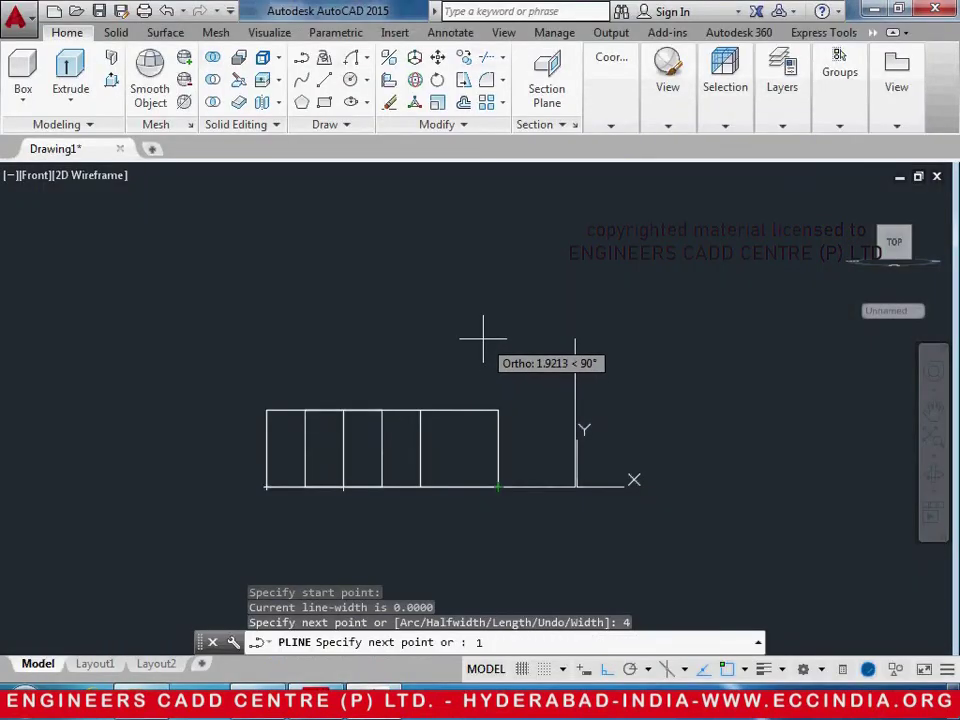
pyautogui.press('Return')
pyautogui.write('1')
pyautogui.press('Return')
pyautogui.write('1')
pyautogui.press('Return')
pyautogui.write('1')
pyautogui.press('Return')
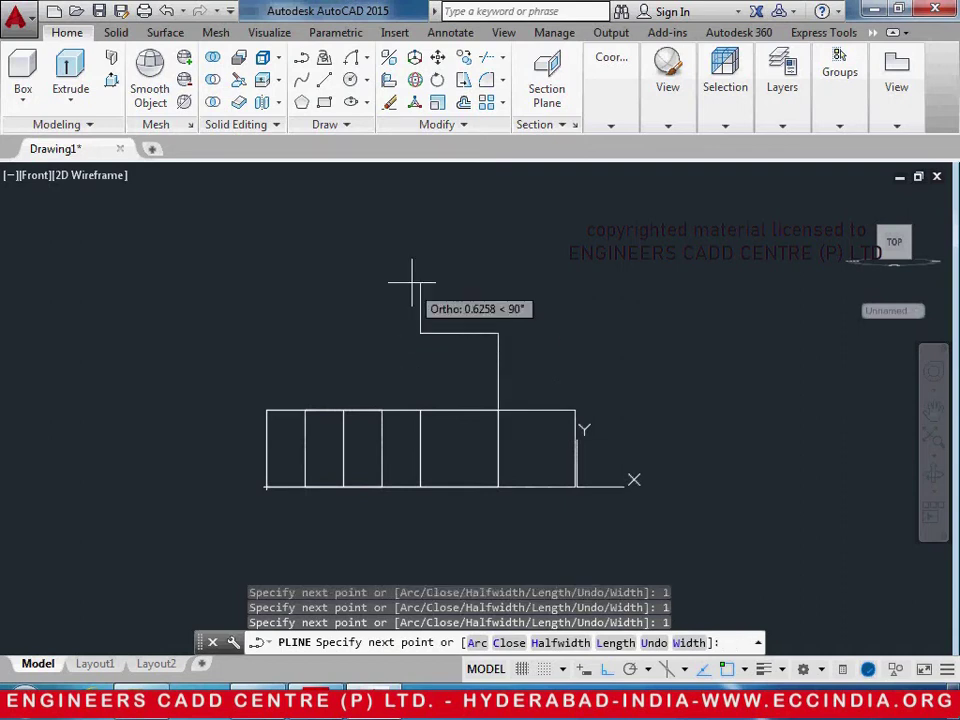
# Add two more 1 by 1 steps to the polyline and close the profile with a vertical edge down to its start point
pyautogui.write('1')
pyautogui.press('Return')
pyautogui.write('1')
pyautogui.press('Return')
pyautogui.moveTo(293, 172); pyautogui.dragTo(302, 237, button='middle')
pyautogui.write('1')
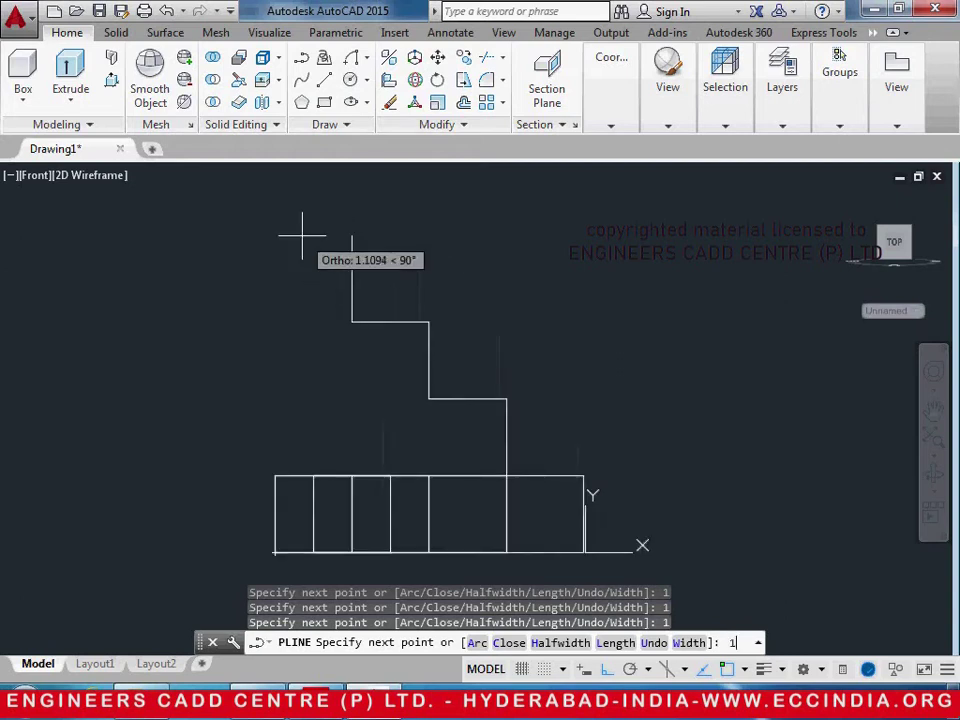
pyautogui.press('Return')
pyautogui.write('1')
pyautogui.press('Return')
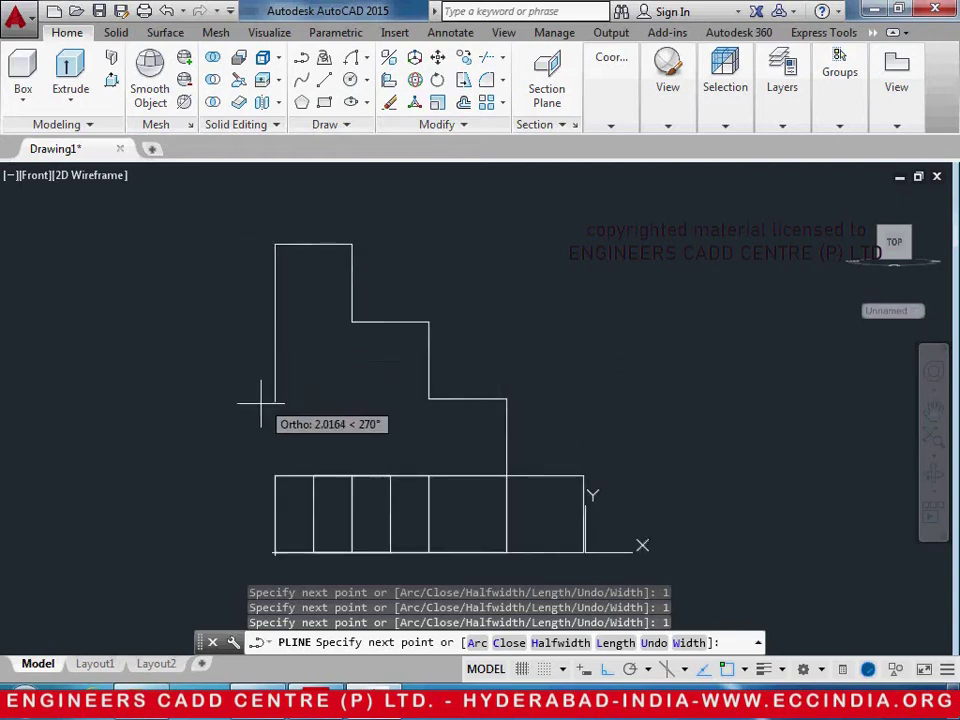
pyautogui.moveTo(261, 405); pyautogui.dragTo(264, 378, button='middle')
pyautogui.click(275, 524)
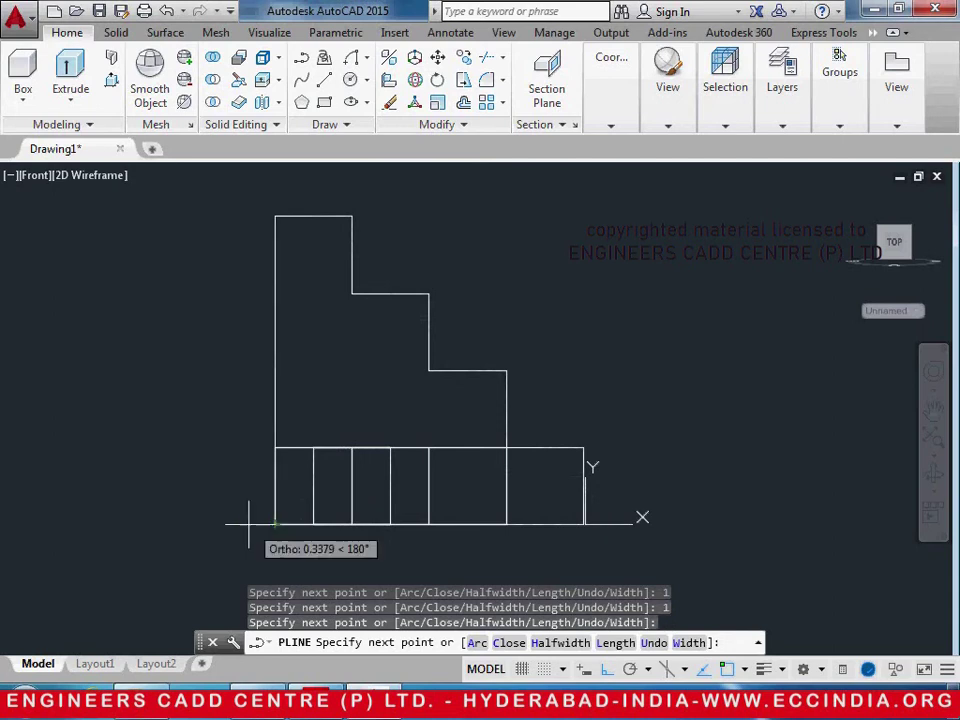
pyautogui.press('Return')
# Switch to the SW Isometric view and check the stair profile by selecting and deselecting it
pyautogui.click(37, 176)
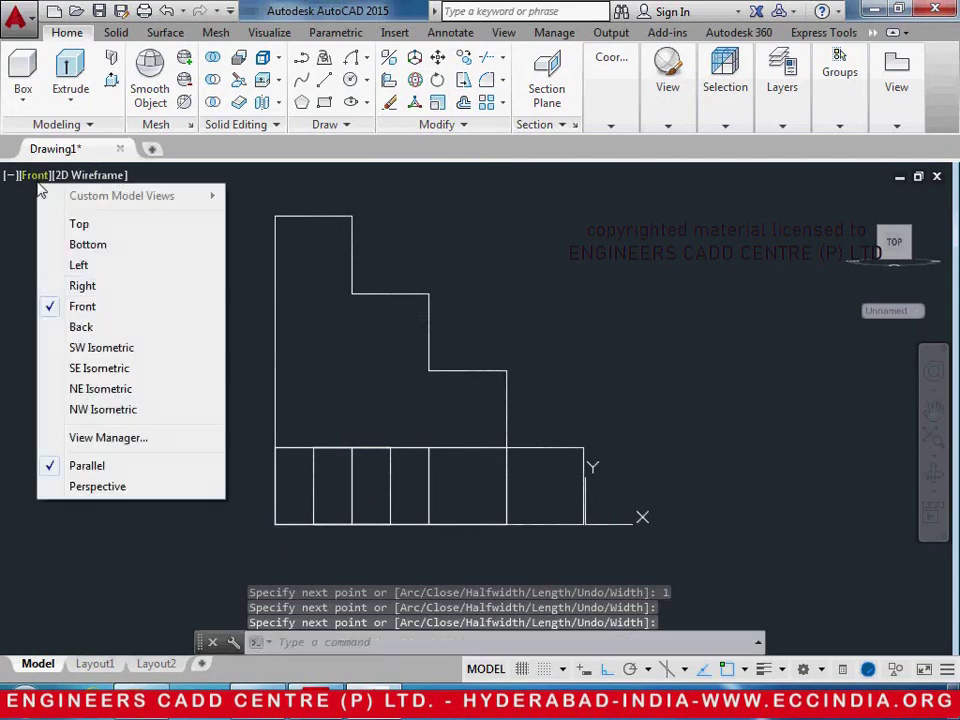
pyautogui.click(88, 345)
pyautogui.moveTo(225, 326); pyautogui.dragTo(257, 311, button='middle')
pyautogui.click(257, 311)
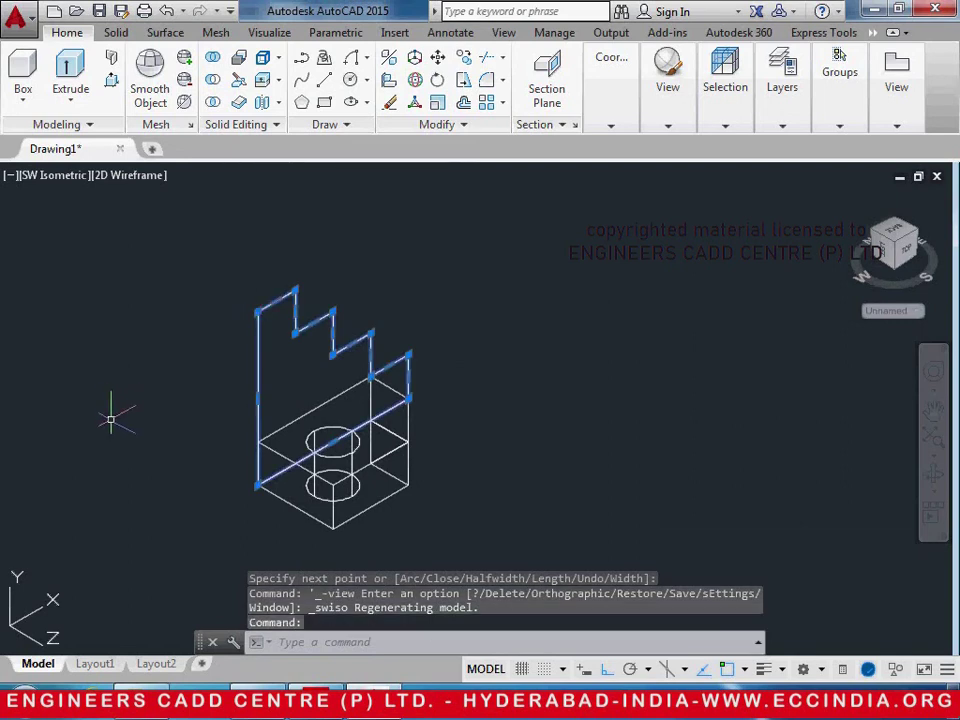
pyautogui.press('Escape')
# Try to extrude the stair profile to a height of 1, checking the wall's thickness in the workbook
pyautogui.write('ext')
pyautogui.press('Return')
pyautogui.click(255, 342)
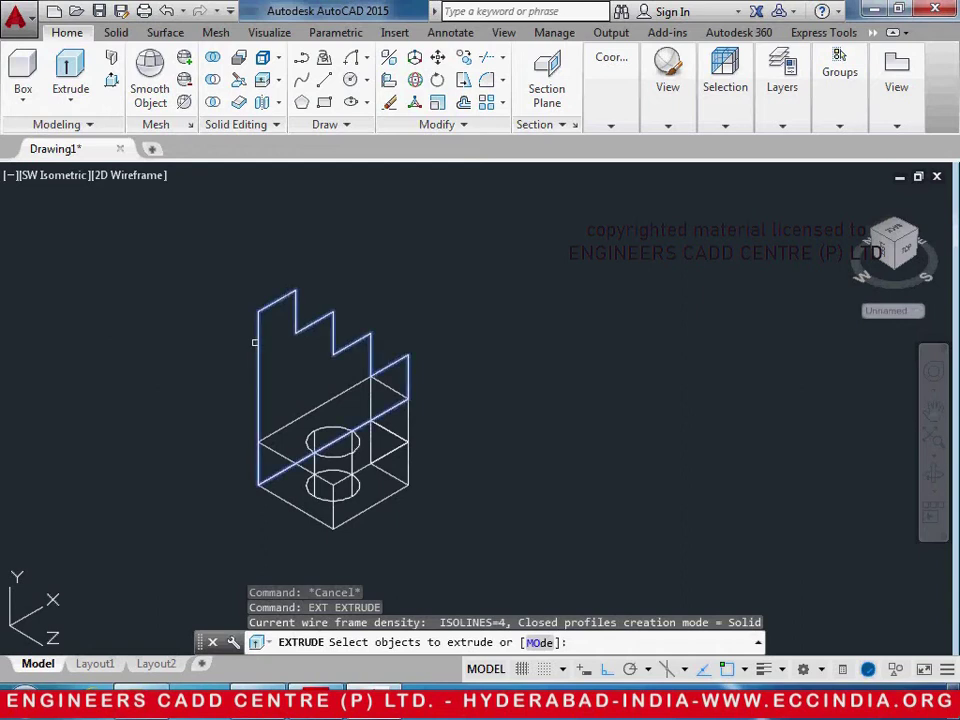
pyautogui.press('Return')
pyautogui.click(314, 697)
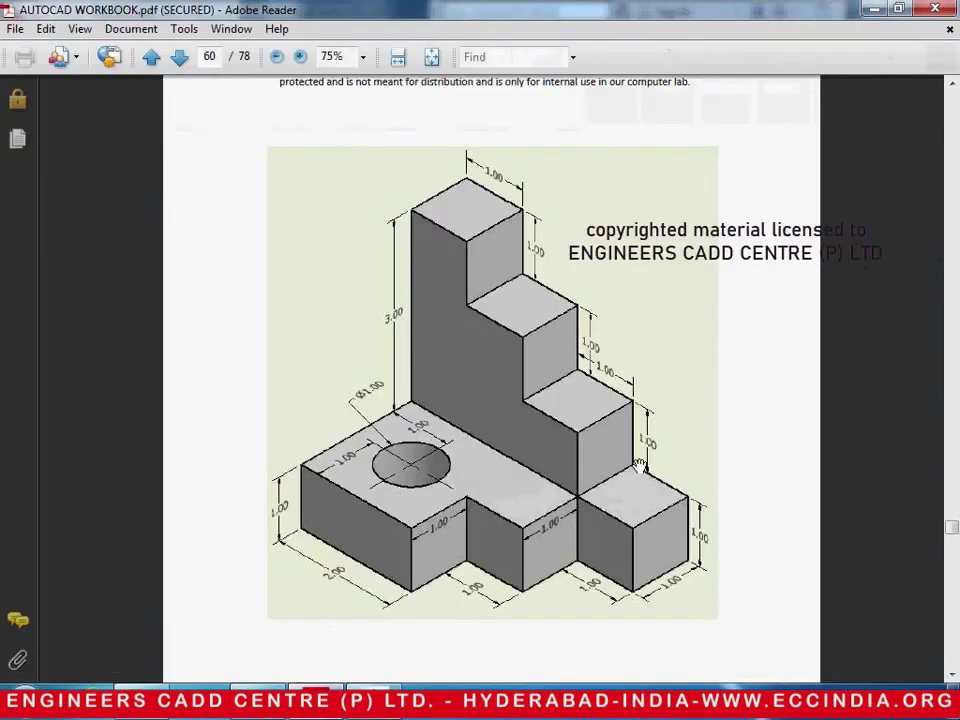
pyautogui.click(372, 697)
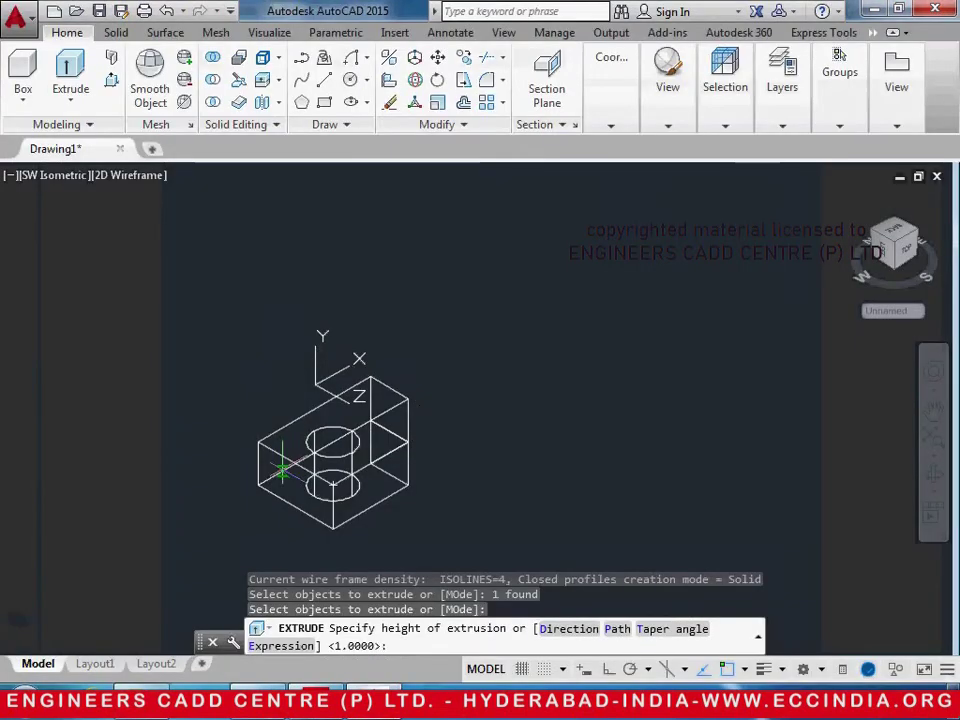
pyautogui.press('Return')
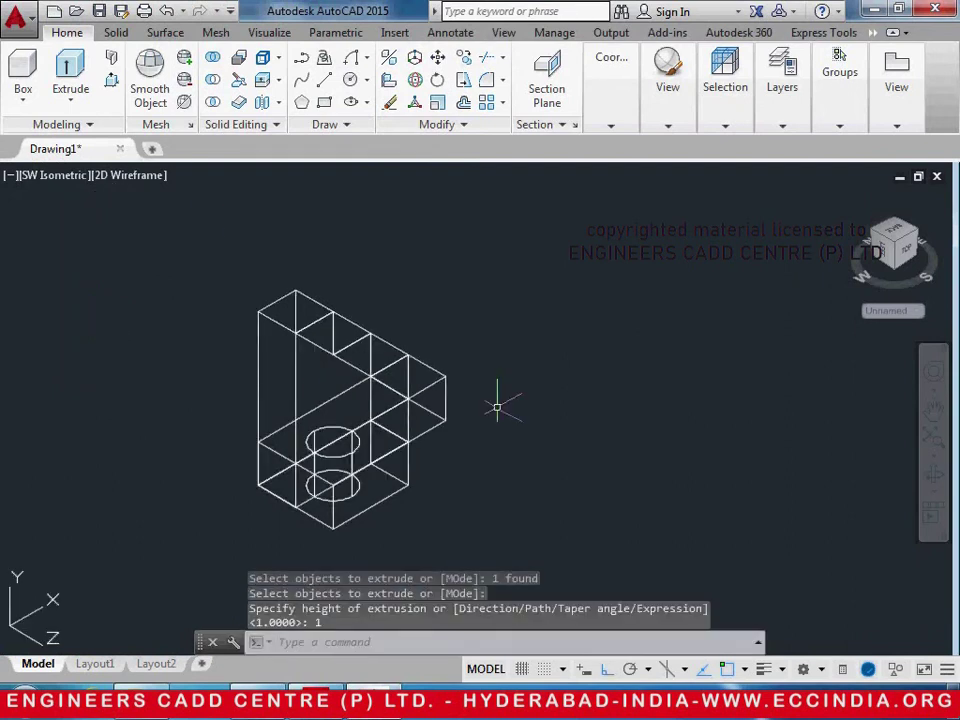
# Preview the wall in the Conceptual visual style and undo both the style change and the extrusion
pyautogui.click(111, 184)
pyautogui.click(165, 242)
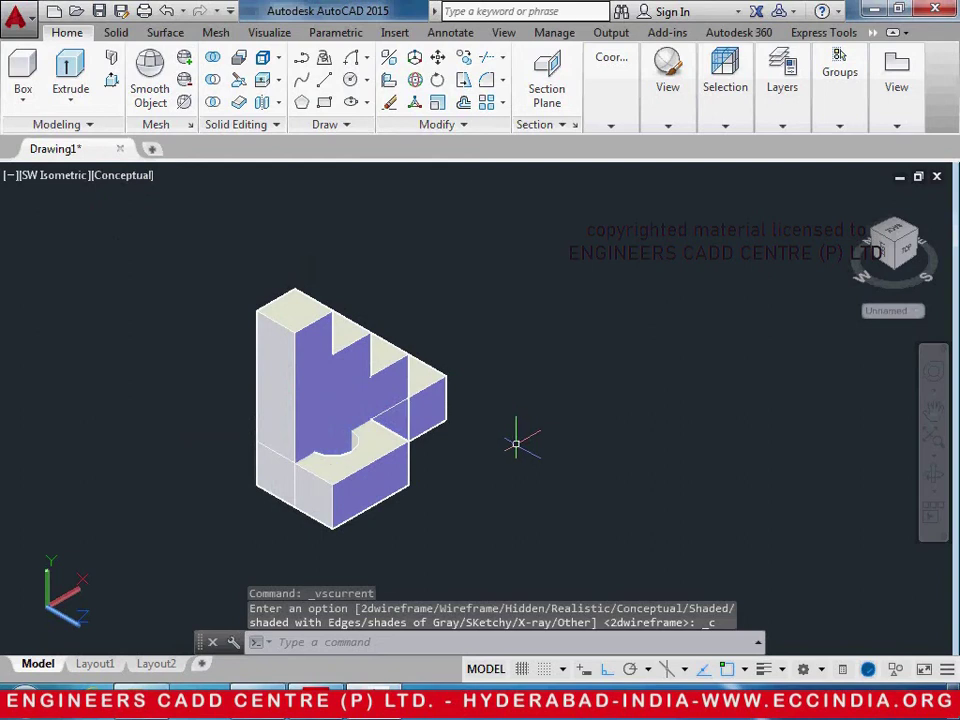
pyautogui.hotkey('ctrl', 'z')
pyautogui.hotkey('ctrl', 'z')
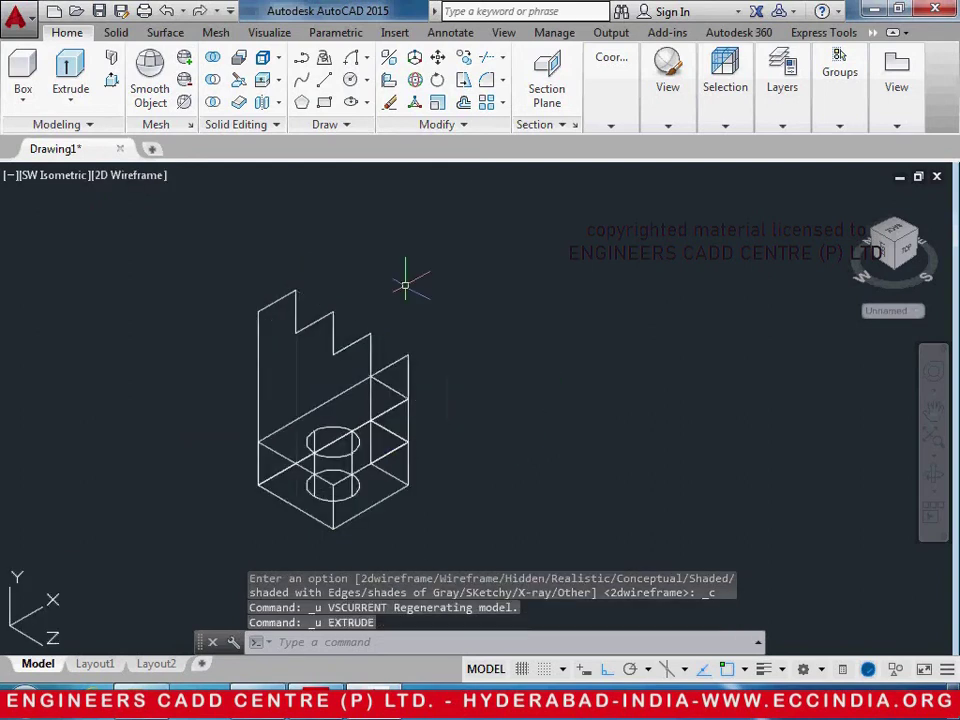
# Extrude the stair profile to a height of -1 as a solid, away from the base
pyautogui.click(70, 90)
pyautogui.click(260, 316)
pyautogui.press('Return')
pyautogui.write('-')
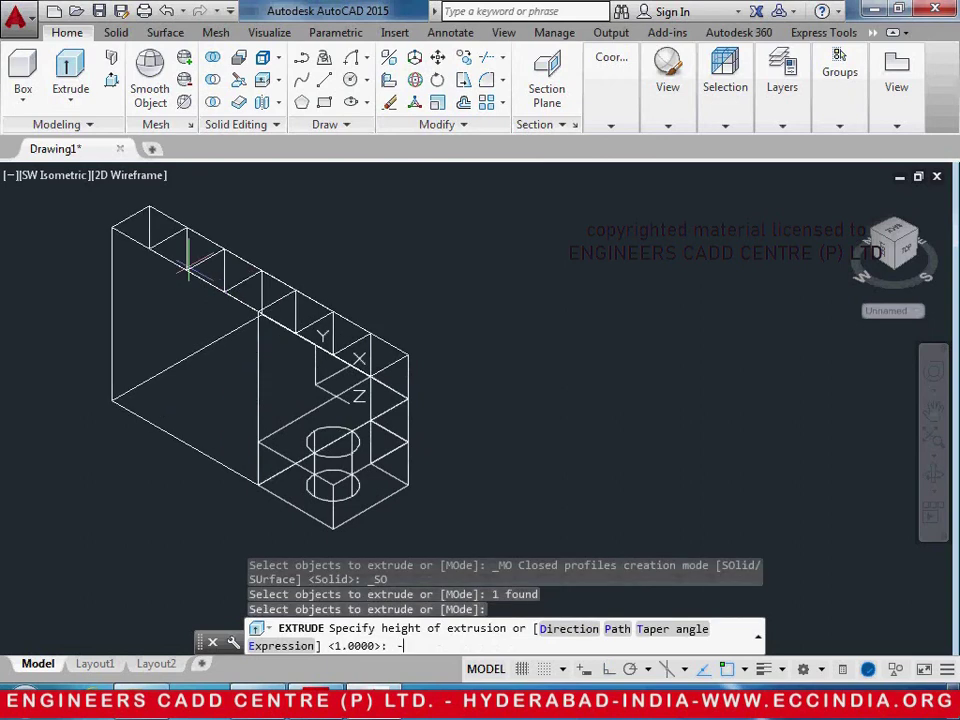
pyautogui.write('1')
pyautogui.press('Return')
# Apply the Realistic visual style and orbit the model to match the workbook's viewing angle
pyautogui.click(146, 177)
pyautogui.click(170, 286)
pyautogui.click(933, 478)
pyautogui.moveTo(680, 400); pyautogui.dragTo(504, 448)
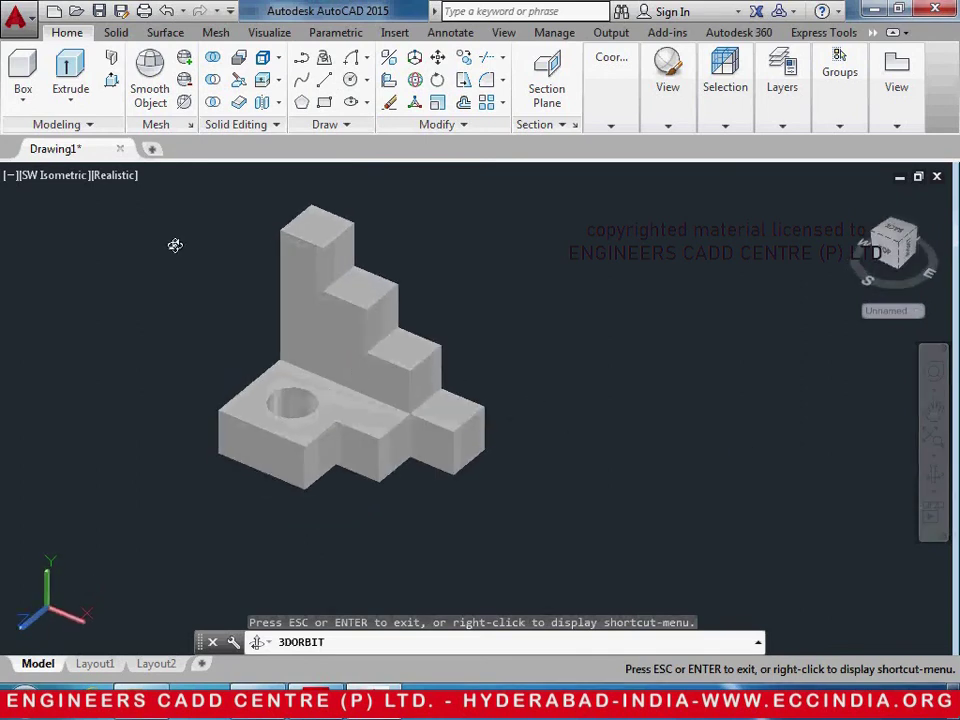
pyautogui.press('Escape')
# Apply the Shaded with edges visual style and unite the drilled base and the stepped wall into one solid
pyautogui.click(113, 175)
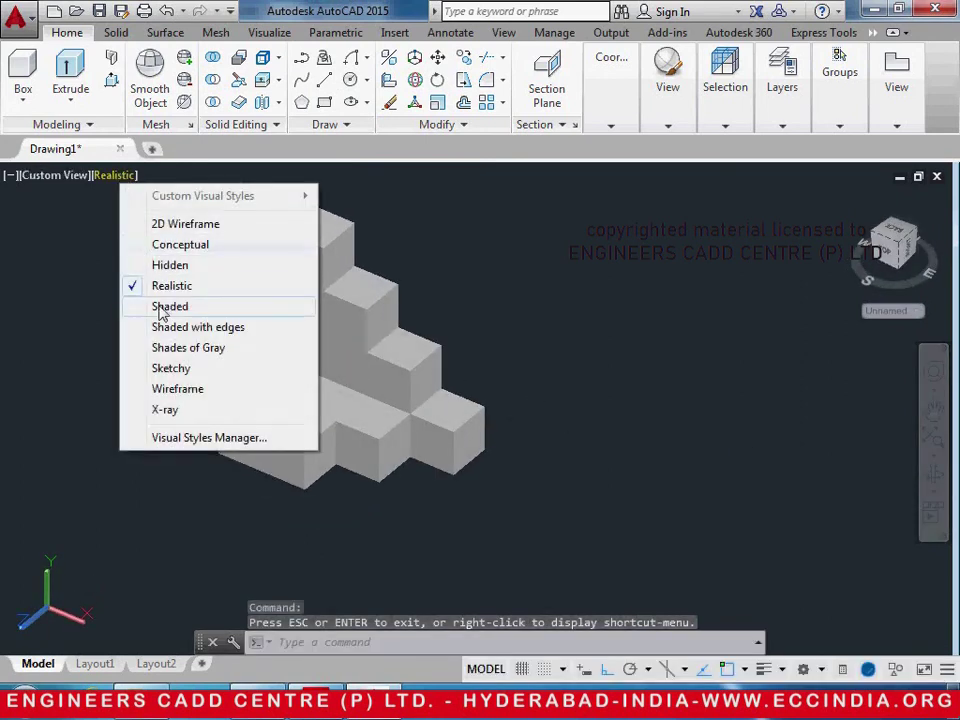
pyautogui.click(170, 327)
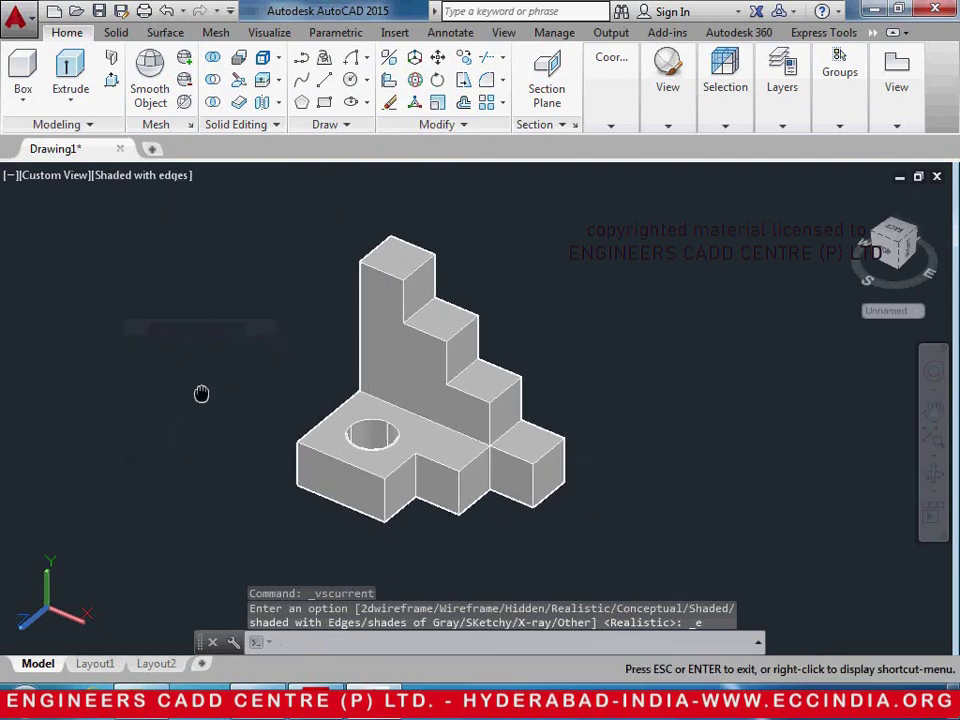
pyautogui.write('uni')
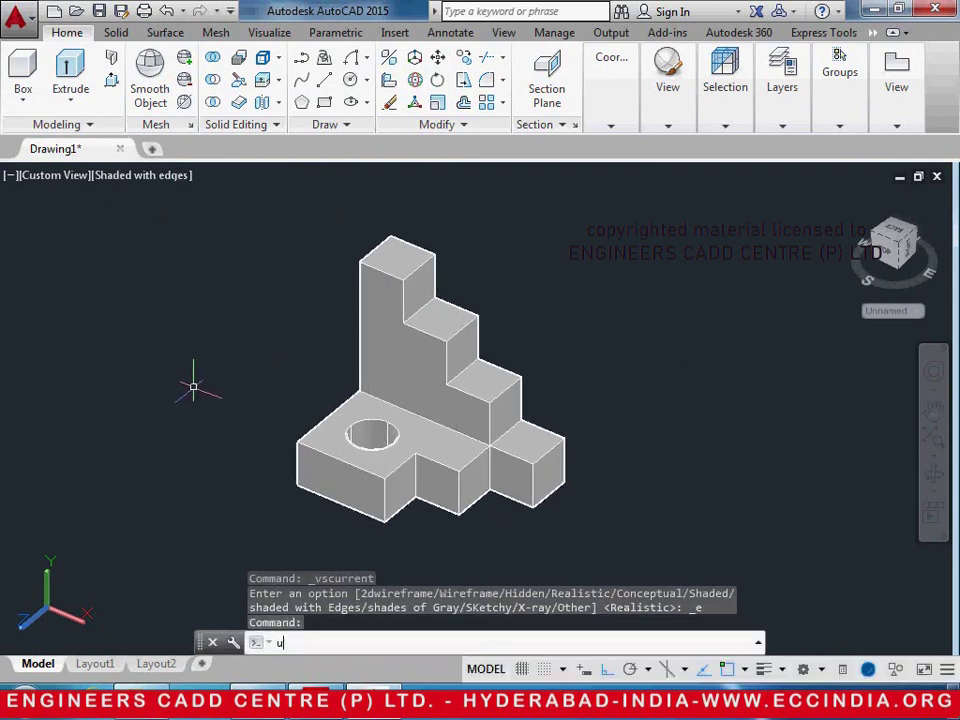
pyautogui.press('Return')
pyautogui.click(345, 451)
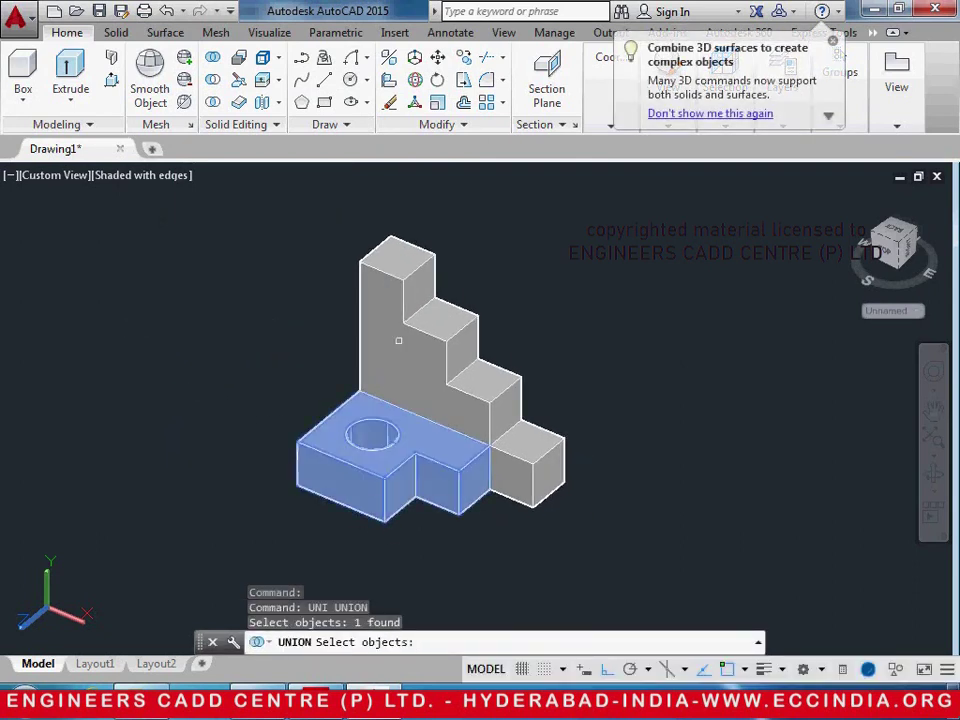
pyautogui.click(399, 336)
pyautogui.press('Return')
# Compare the model with the workbook drawing and apply the Shades of Gray visual style
pyautogui.click(306, 716)
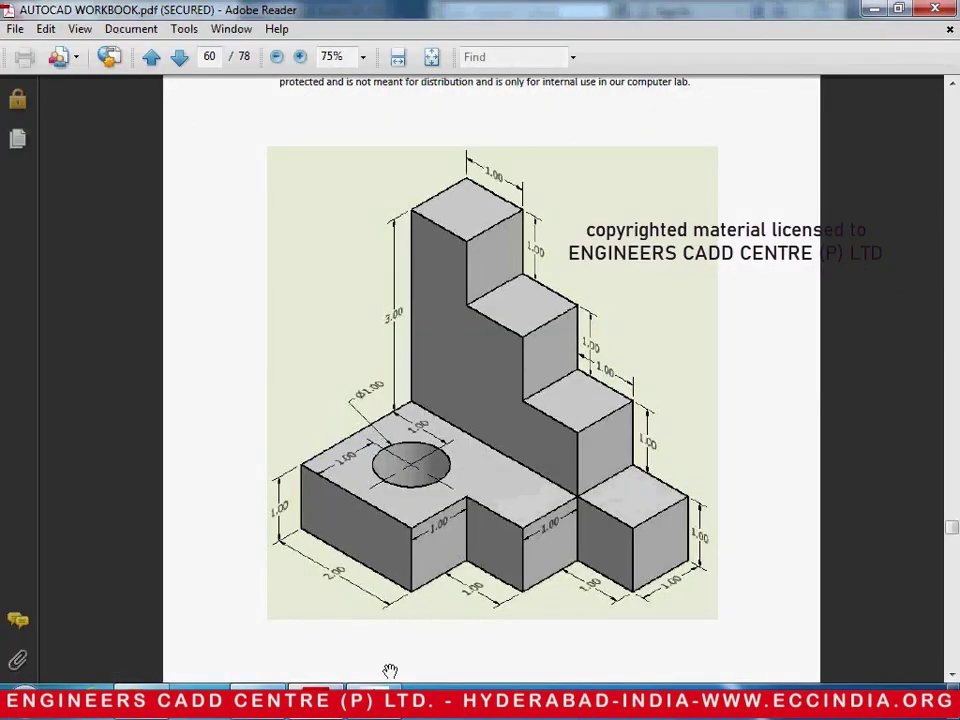
pyautogui.hotkey('alt', 'Tab')
pyautogui.click(138, 176)
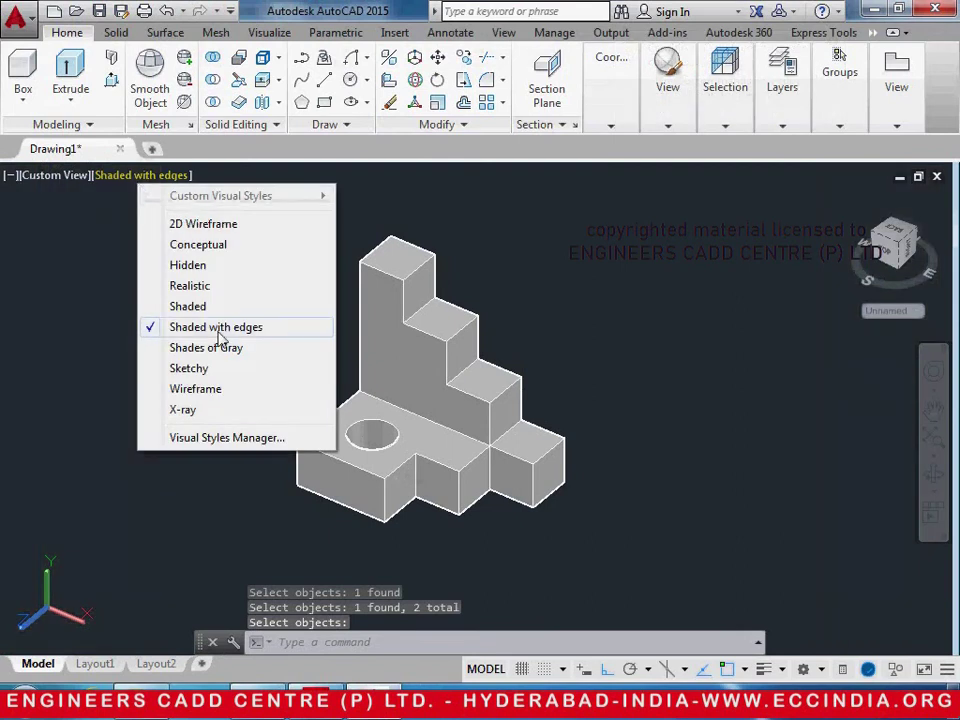
pyautogui.click(222, 348)
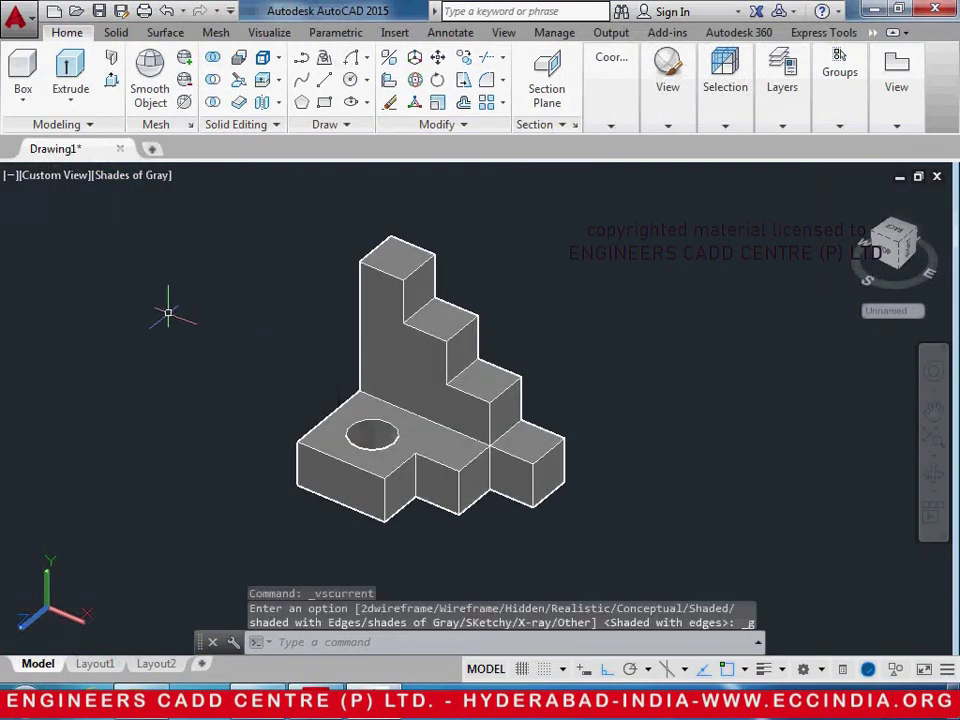